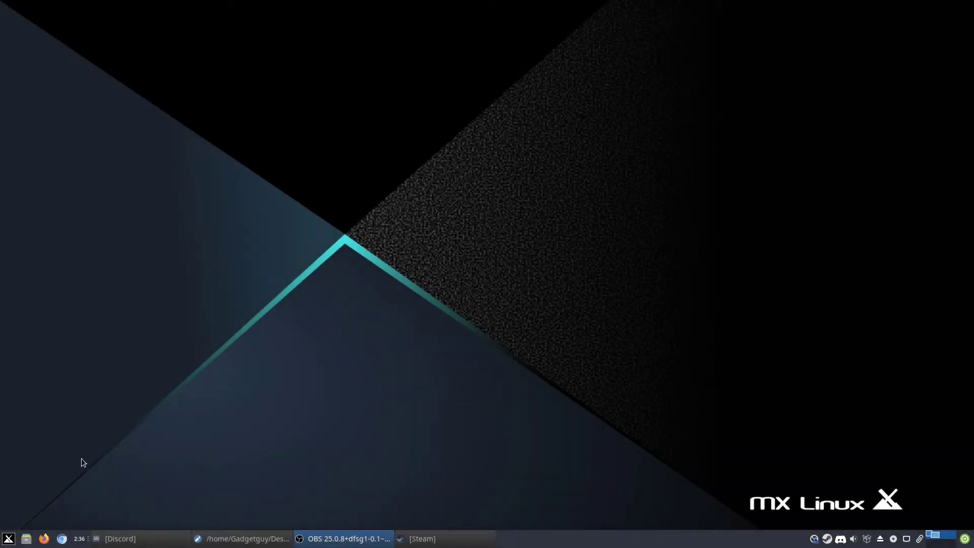
Step: Open a terminal window and check the installed Java version with java -version
{"action": "left_click", "coordinate": [8, 538]}
{"action": "left_click", "coordinate": [50, 464]}
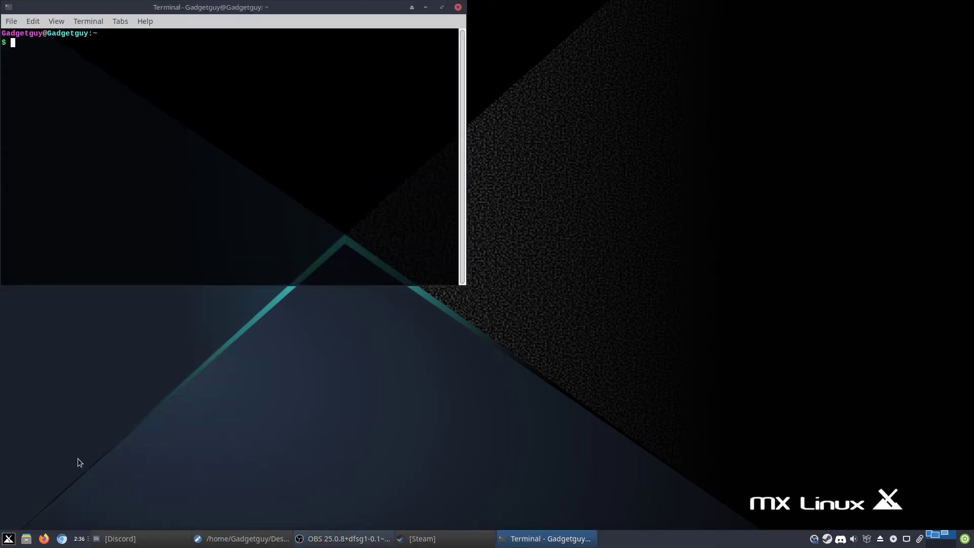
{"action": "left_click_drag", "start_coordinate": [221, 8], "coordinate": [394, 134]}
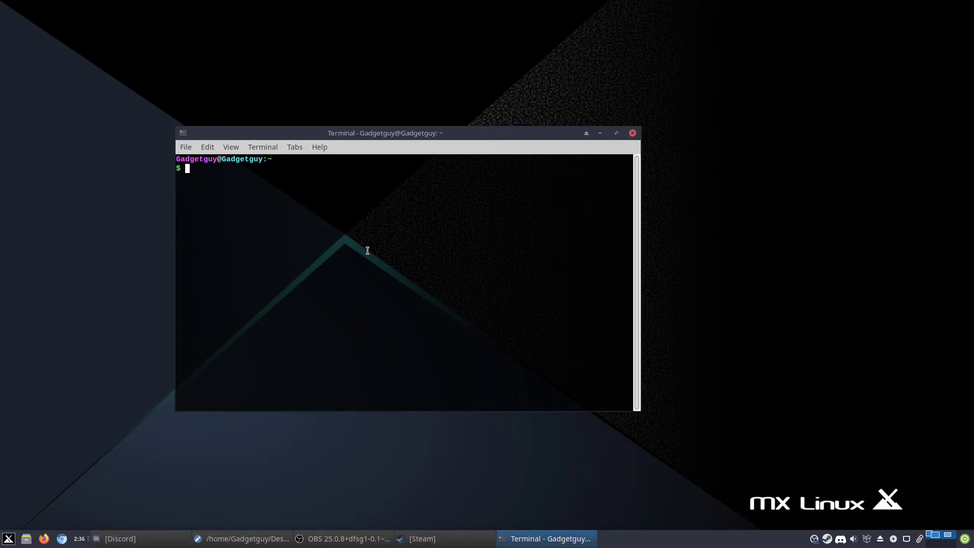
{"action": "type", "text": "java -version"}
{"action": "key", "text": "Return"}
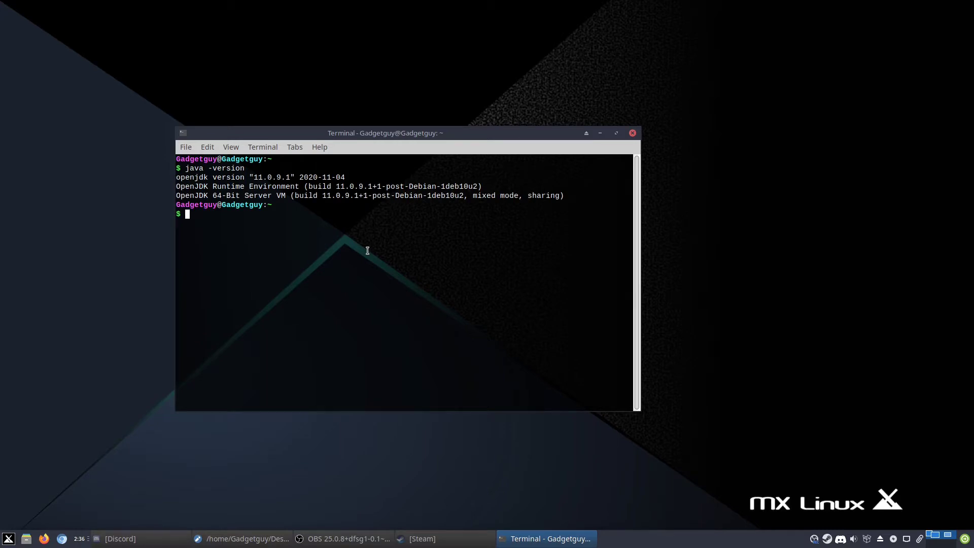
Step: Update the package lists and install the default-jdk package with apt, and close the terminal
{"action": "type", "text": "sudo apt update"}
{"action": "key", "text": "Return"}
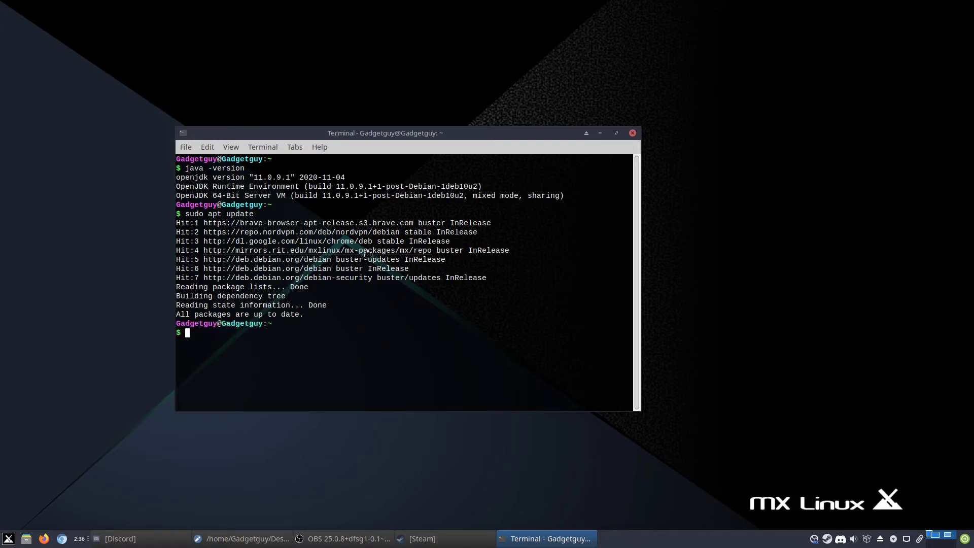
{"action": "type", "text": "sudo apt install default-jdk"}
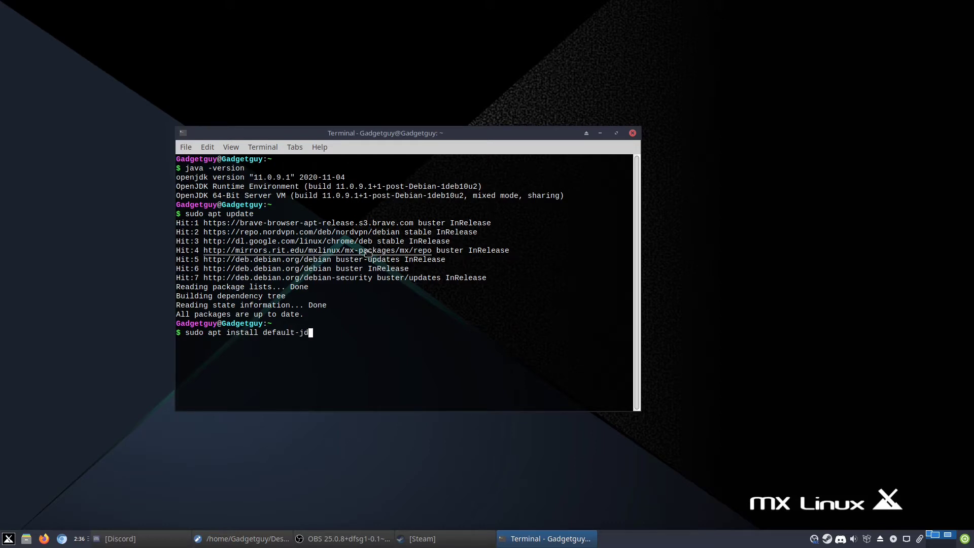
{"action": "key", "text": "Return"}
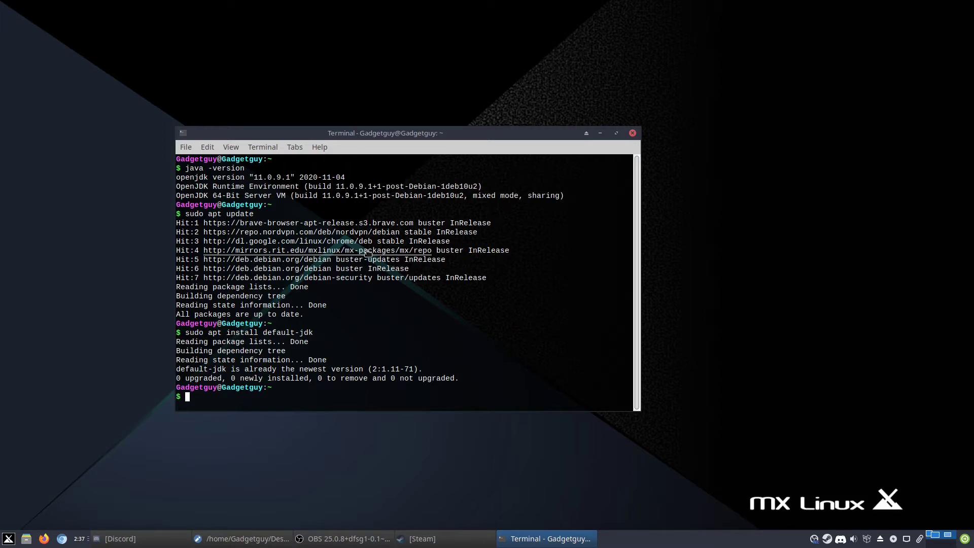
{"action": "left_click", "coordinate": [632, 133]}
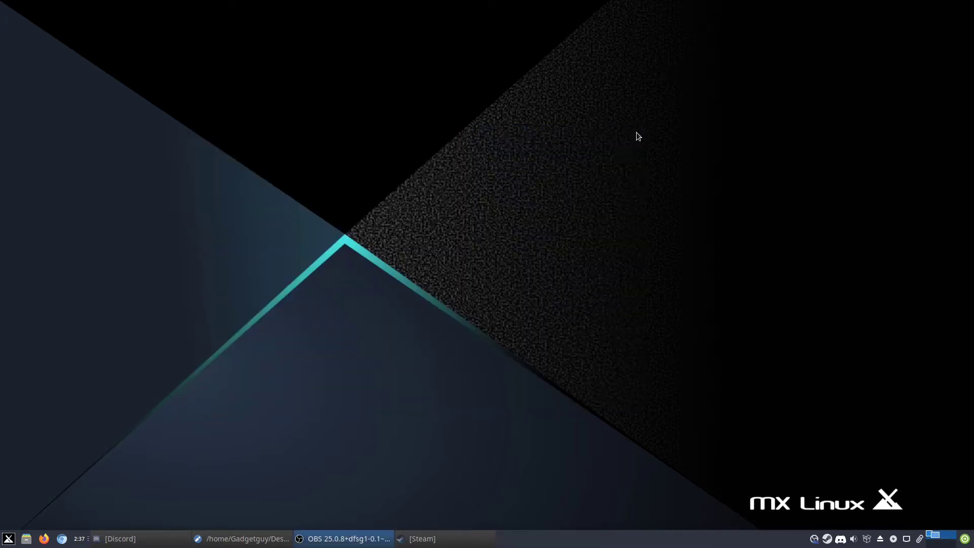
Step: Open the Chromium browser, search Google for multimc and go to the official multimc.org site
{"action": "left_click", "coordinate": [62, 538]}
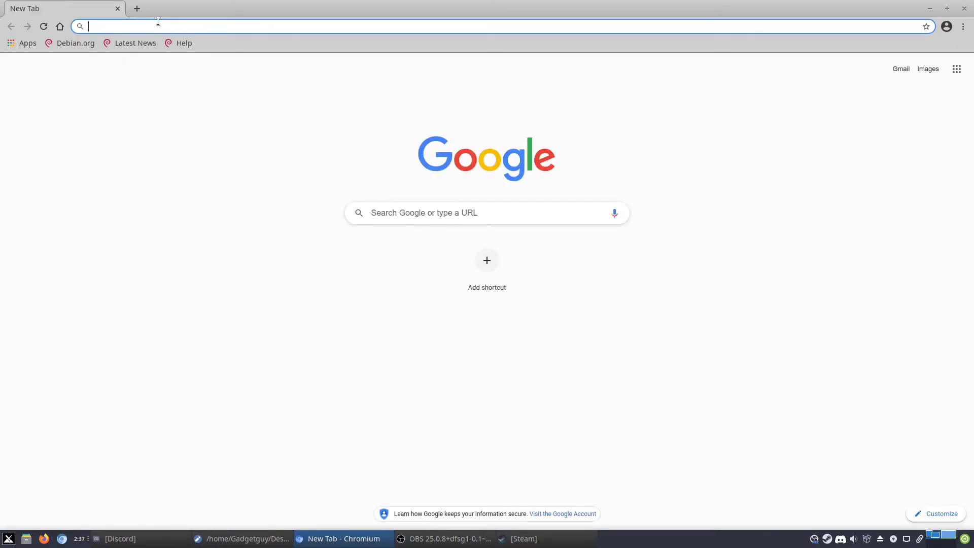
{"action": "left_click", "coordinate": [388, 214]}
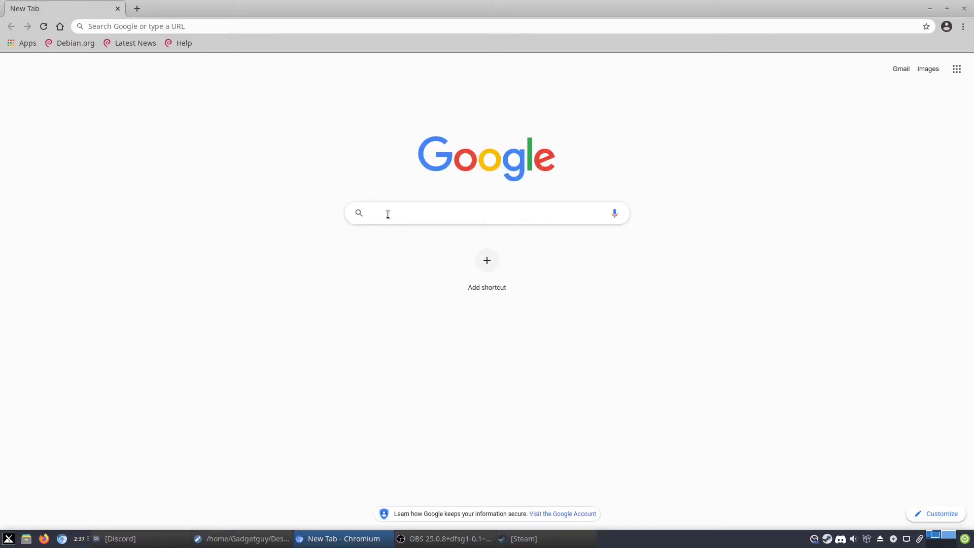
{"action": "type", "text": "multimc"}
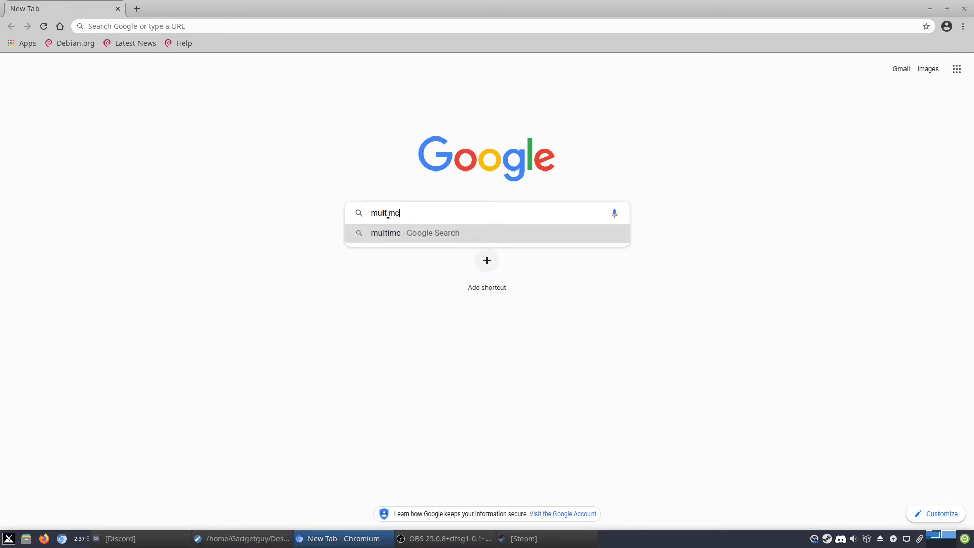
{"action": "key", "text": "Return"}
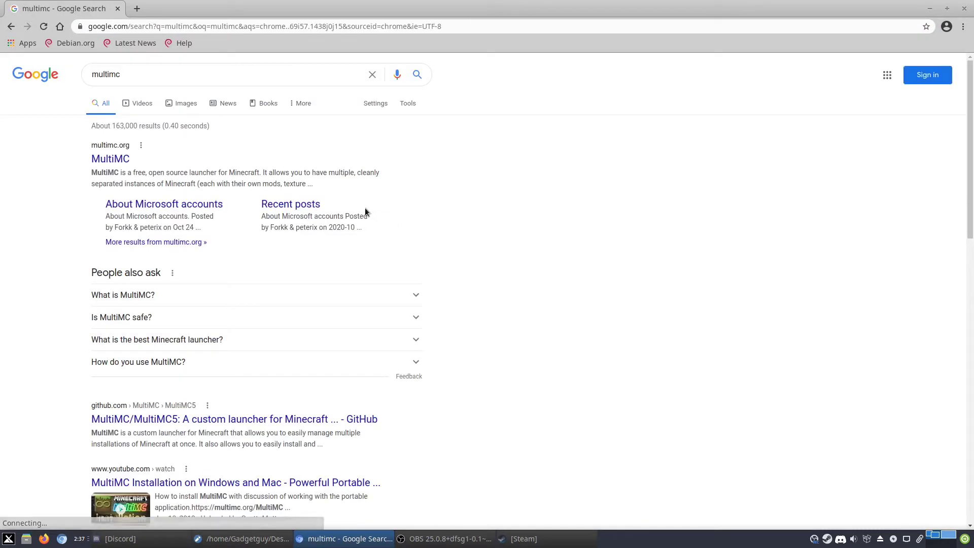
{"action": "left_click", "coordinate": [114, 160]}
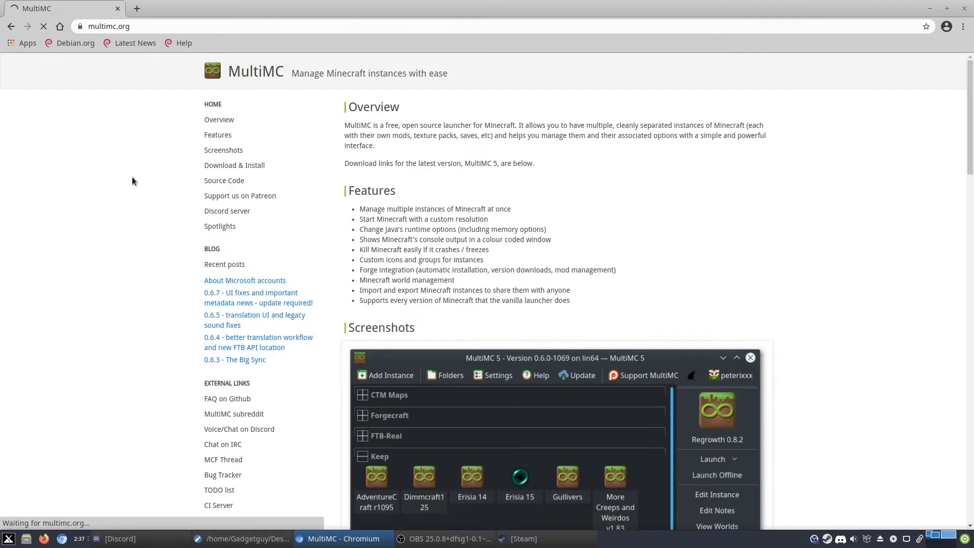
Step: Download the Generic 64-bit Linux development version of MultiMC, open the downloaded archive and close the browser
{"action": "left_click", "coordinate": [208, 165]}
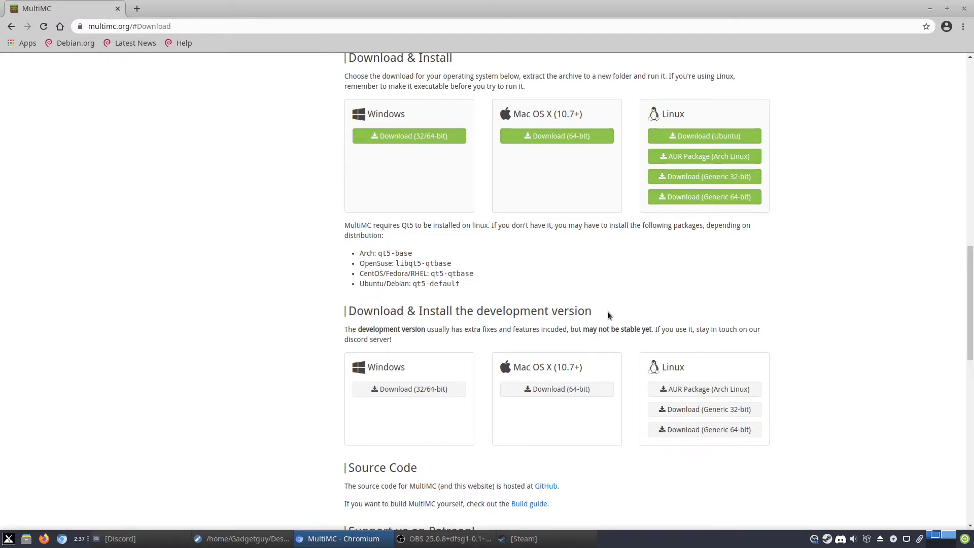
{"action": "left_click", "coordinate": [679, 432]}
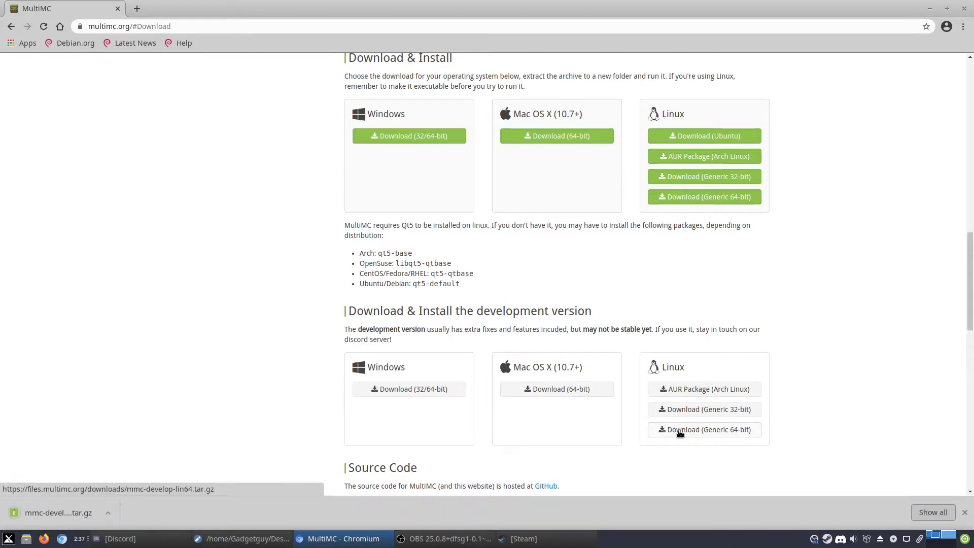
{"action": "left_click", "coordinate": [42, 510]}
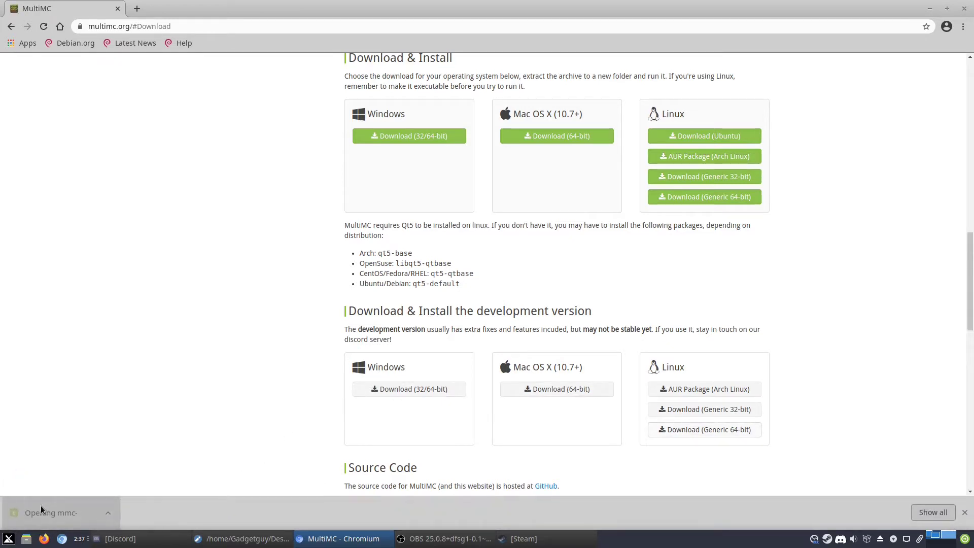
{"action": "left_click", "coordinate": [966, 8]}
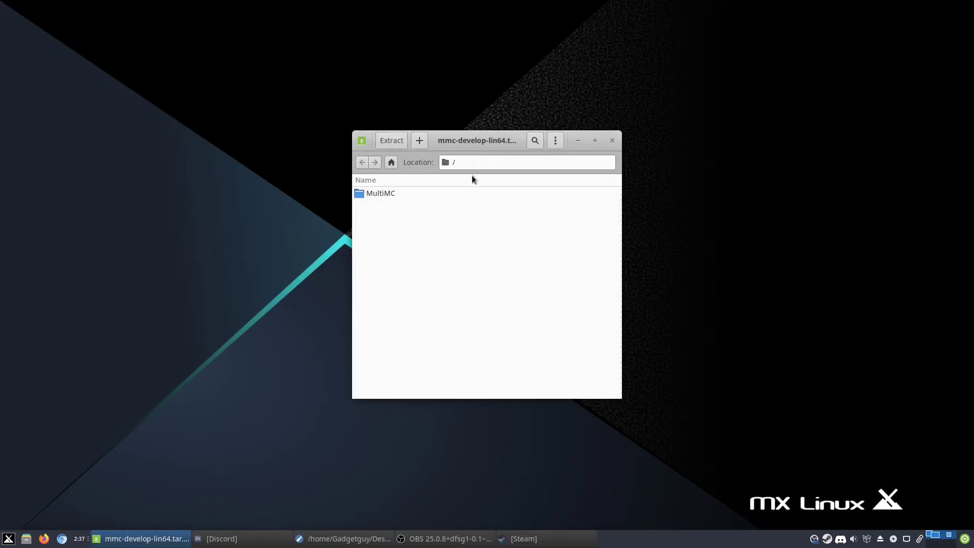
Step: Extract the MultiMC folder from the archive to the desktop, cancelling the replacement of existing files on the first attempt
{"action": "left_click_drag", "start_coordinate": [391, 194], "coordinate": [41, 25]}
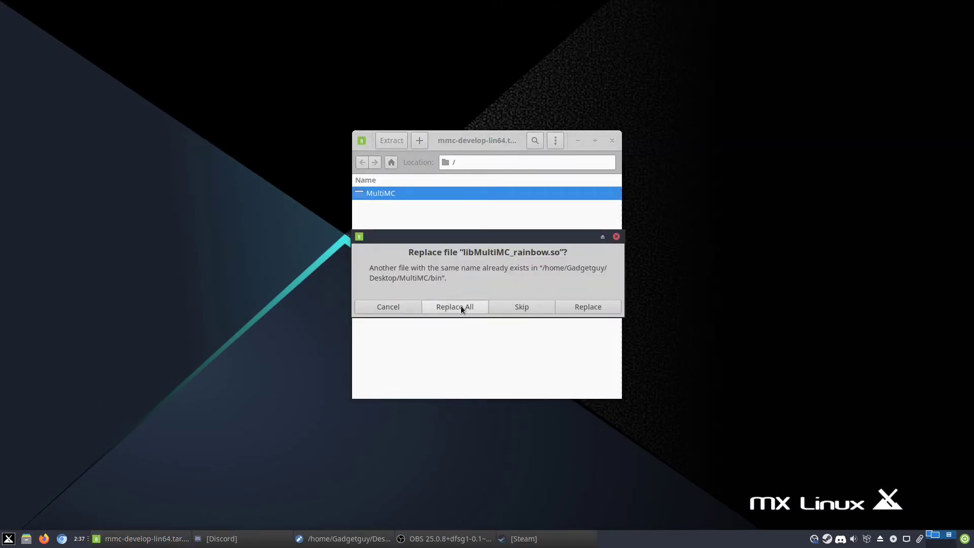
{"action": "left_click", "coordinate": [391, 306]}
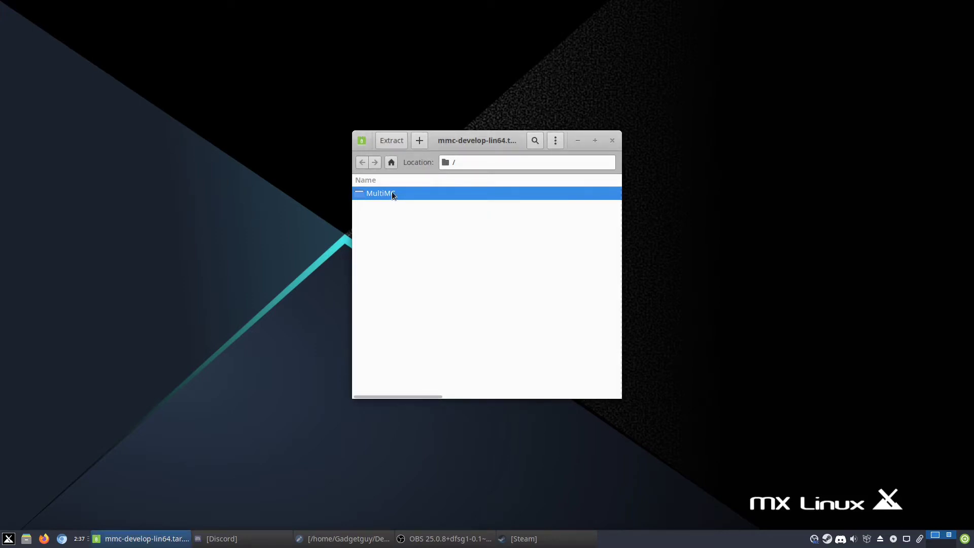
{"action": "left_click_drag", "start_coordinate": [391, 190], "coordinate": [44, 30]}
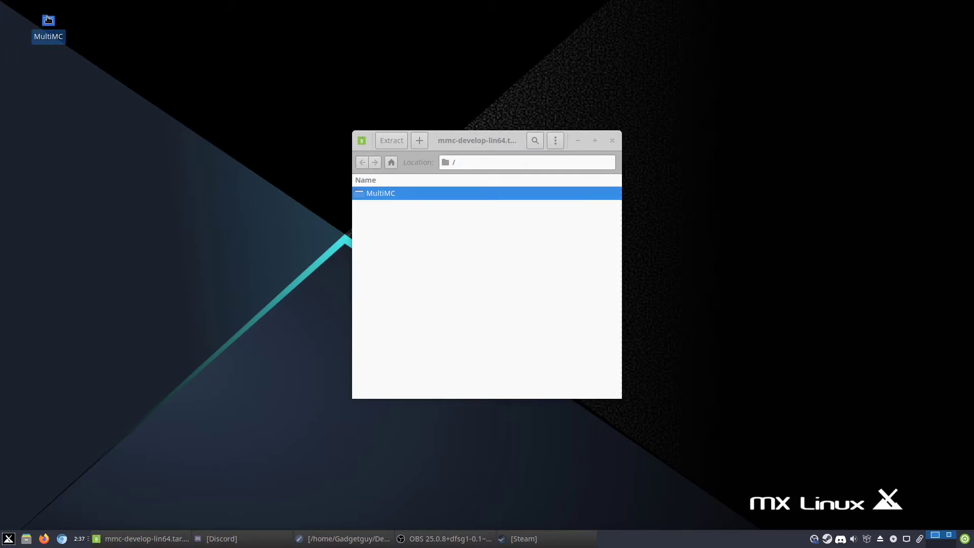
Step: Open the extracted MultiMC folder on the desktop and close the archive window
{"action": "double_click", "coordinate": [48, 20]}
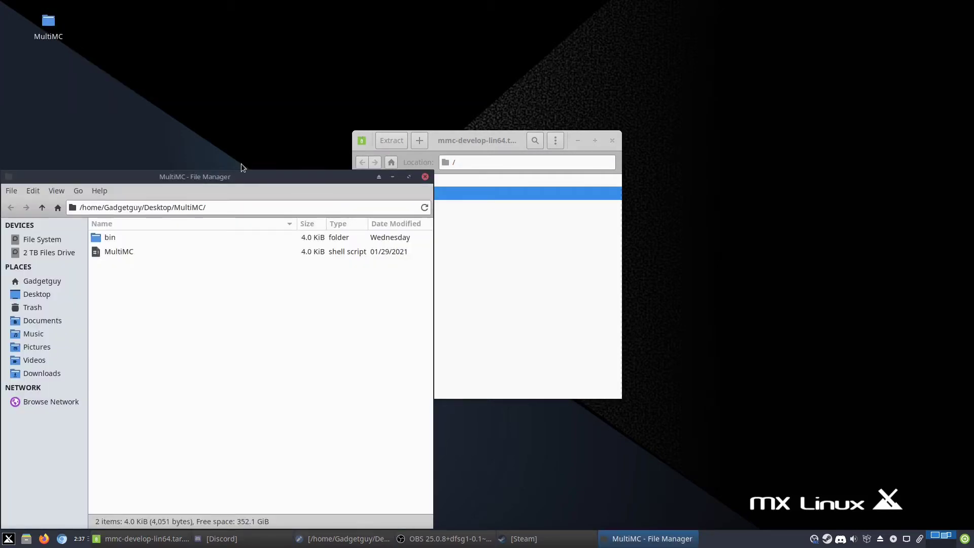
{"action": "left_click_drag", "start_coordinate": [246, 178], "coordinate": [332, 53]}
{"action": "left_click", "coordinate": [590, 147]}
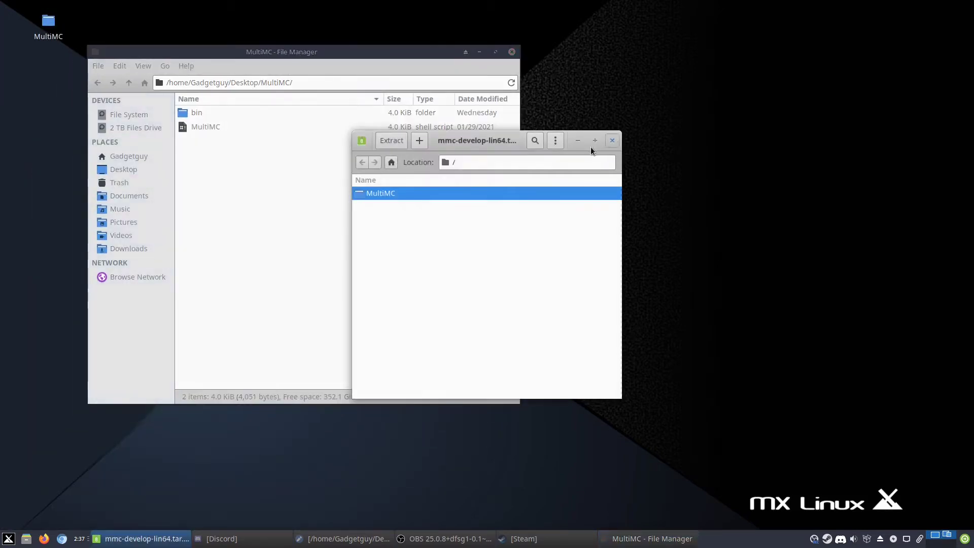
{"action": "left_click", "coordinate": [613, 142]}
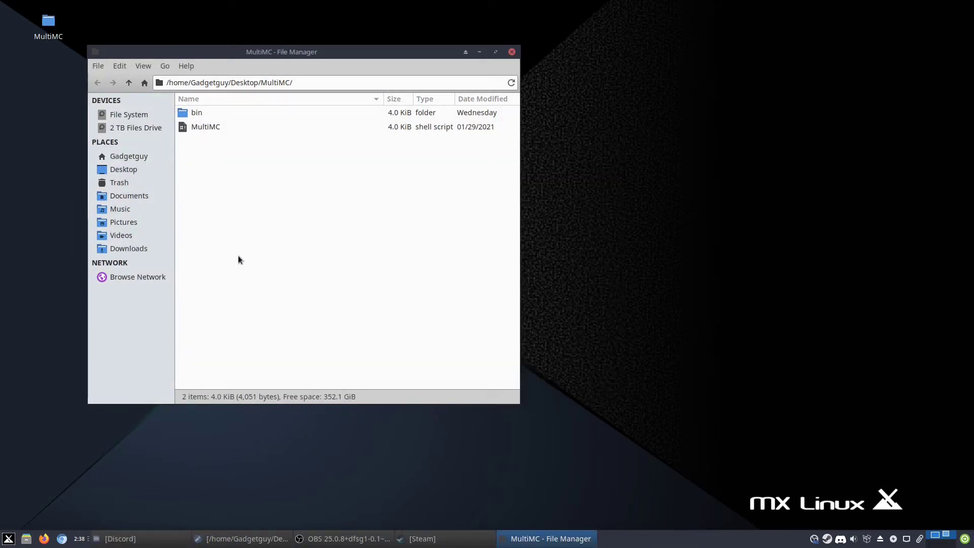
Step: Examine the contents of the MultiMC shell script in the text editor and close it
{"action": "double_click", "coordinate": [225, 130]}
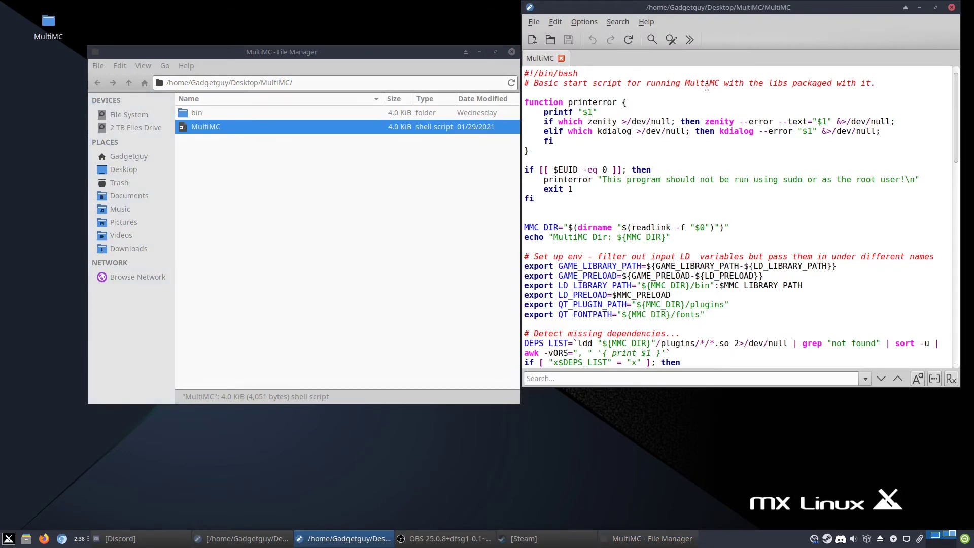
{"action": "scroll", "coordinate": [731, 148], "scroll_direction": "down", "scroll_amount": 20}
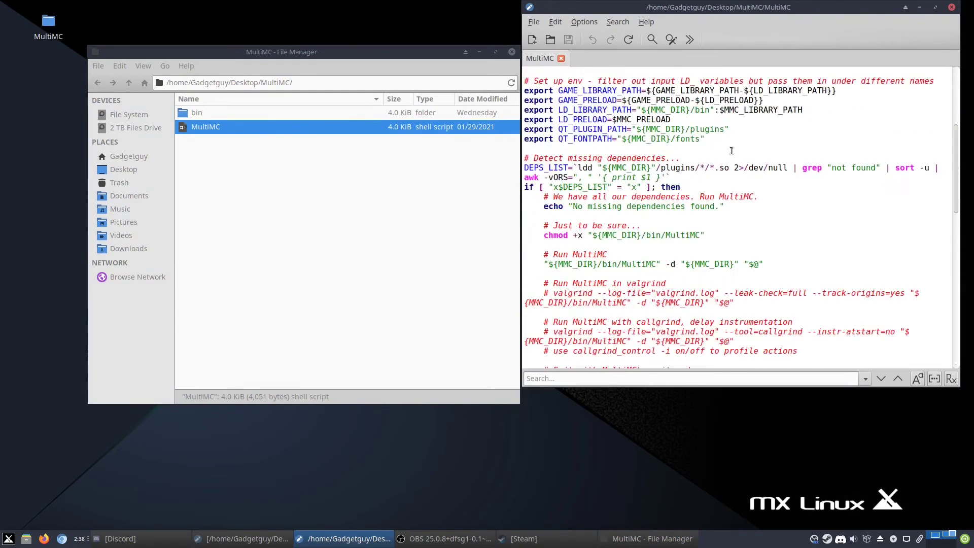
{"action": "left_click", "coordinate": [951, 7]}
Step: Open a terminal in the MultiMC folder and run the ./MultiMC start script
{"action": "right_click", "coordinate": [367, 188]}
{"action": "left_click", "coordinate": [378, 252]}
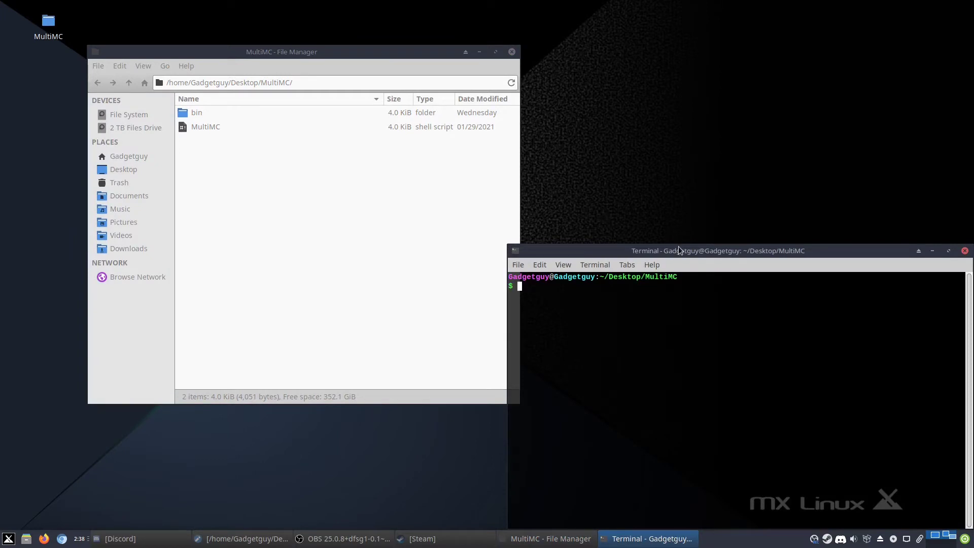
{"action": "left_click_drag", "start_coordinate": [678, 245], "coordinate": [439, 169]}
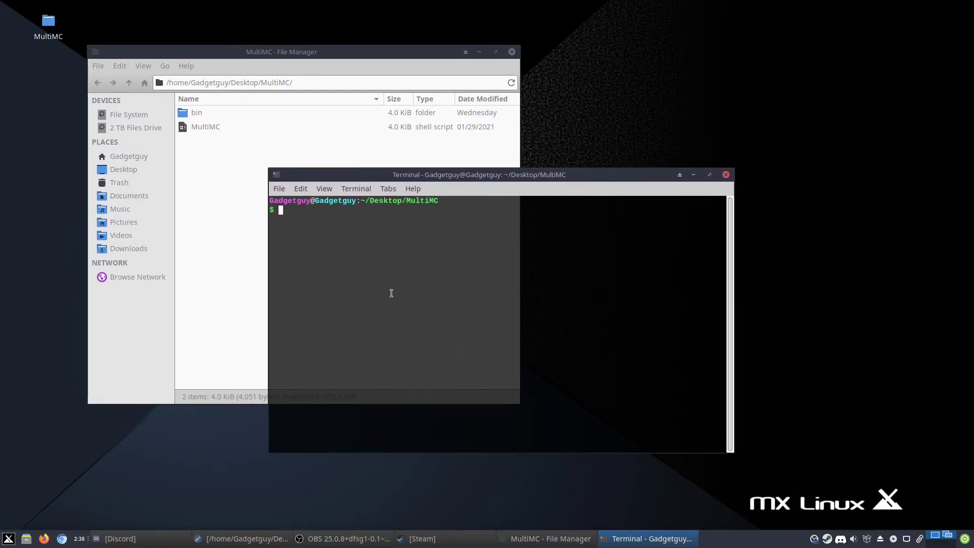
{"action": "type", "text": "./"}
{"action": "type", "text": "Mult"}
{"action": "key", "text": "BackSpace"}
{"action": "key", "text": "Tab"}
{"action": "key", "text": "Return"}
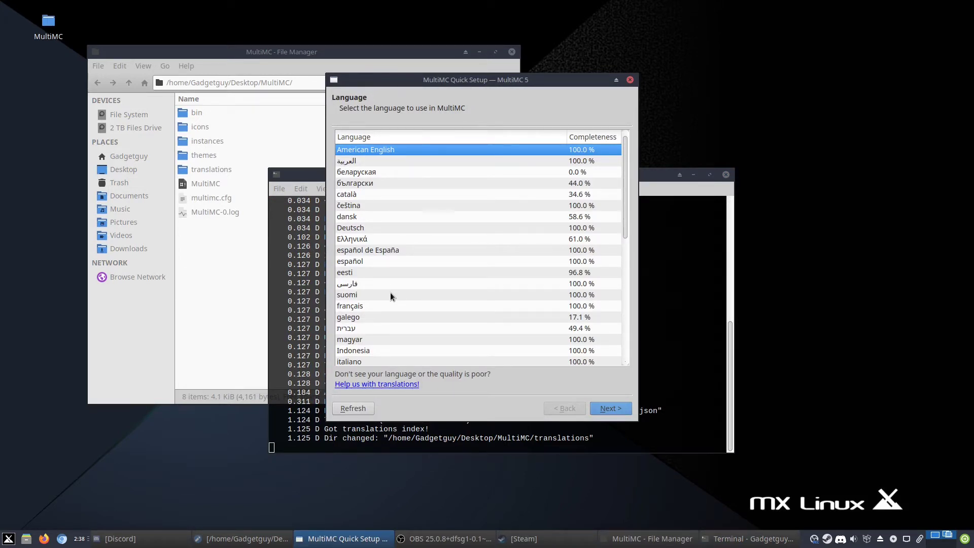
Step: Complete the MultiMC quick setup with a maximum memory allocation of 8096 MB, keeping the default language, Java and analytics options
{"action": "left_click", "coordinate": [612, 408]}
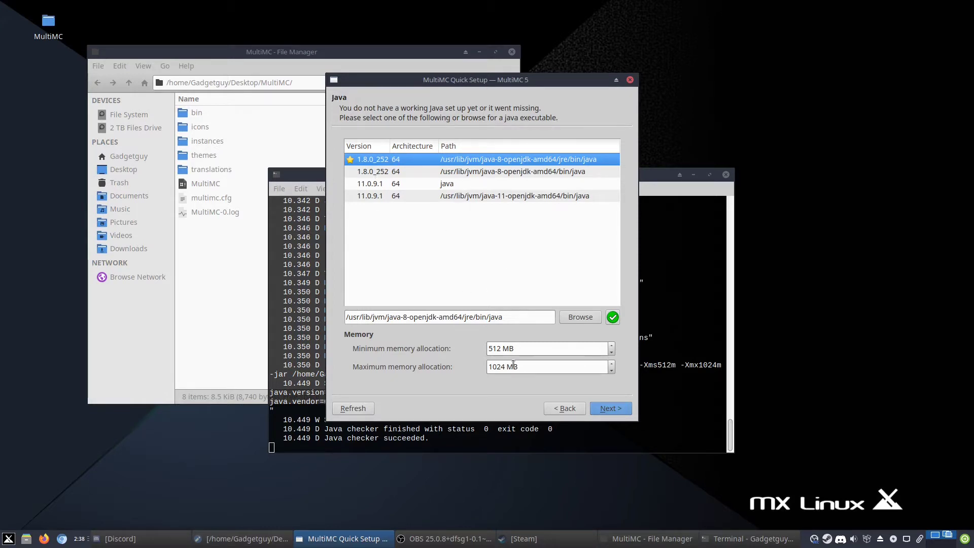
{"action": "left_click_drag", "start_coordinate": [504, 366], "coordinate": [478, 364]}
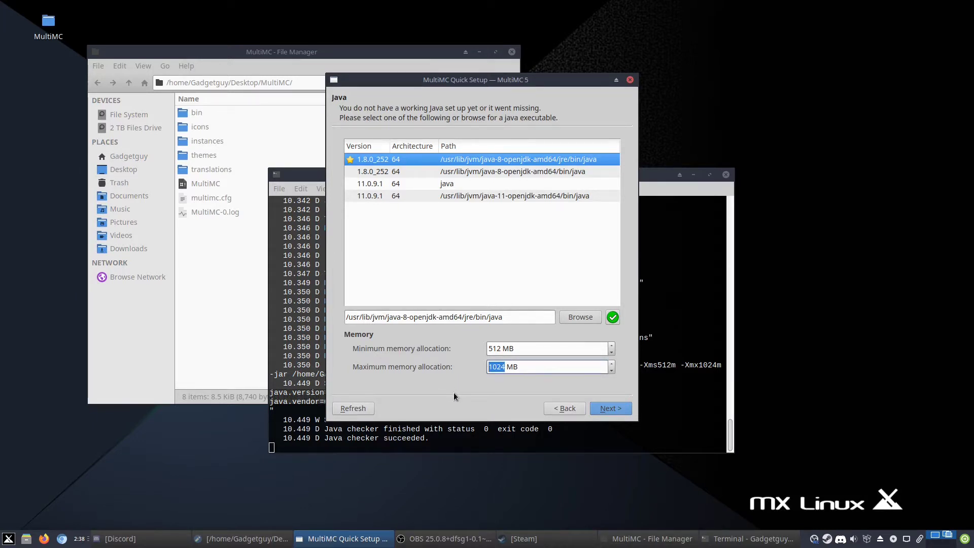
{"action": "type", "text": "8096"}
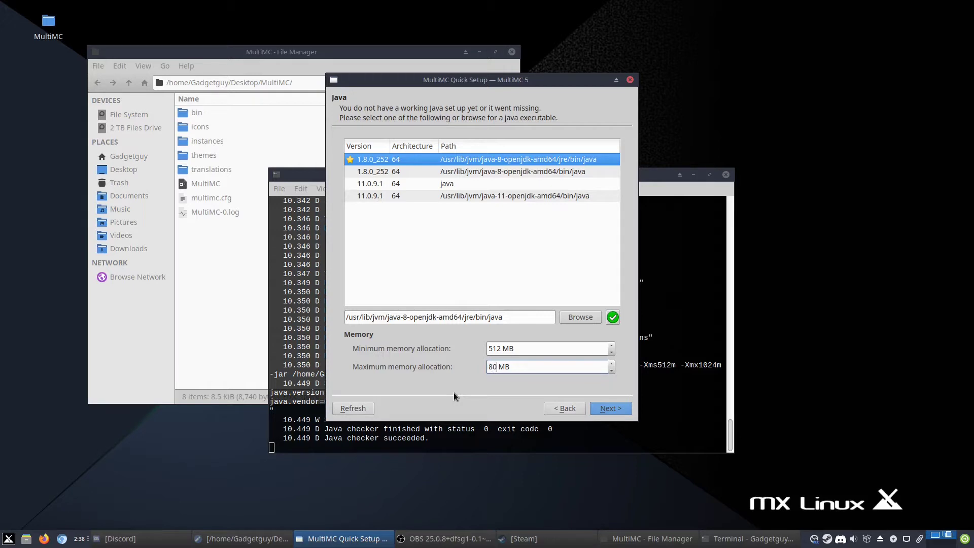
{"action": "left_click", "coordinate": [610, 408]}
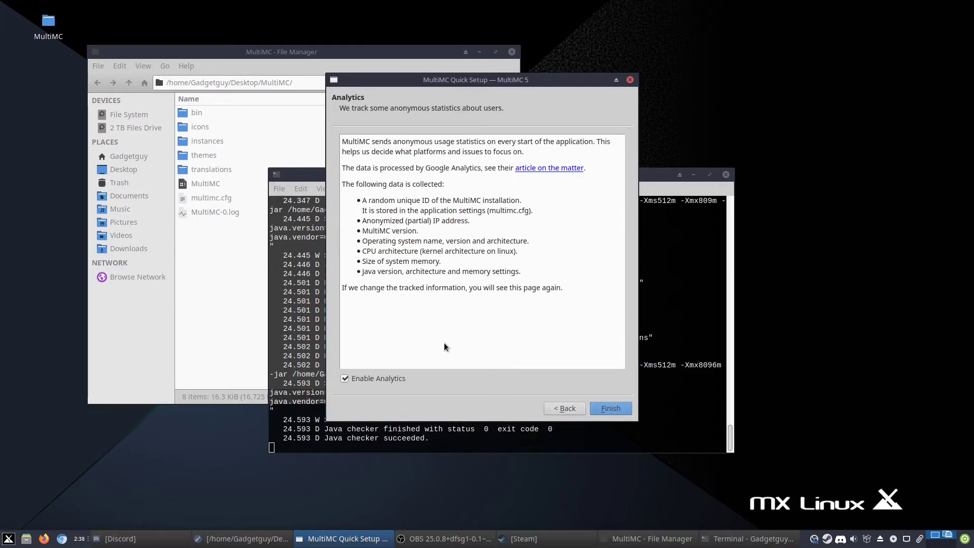
{"action": "left_click", "coordinate": [609, 409]}
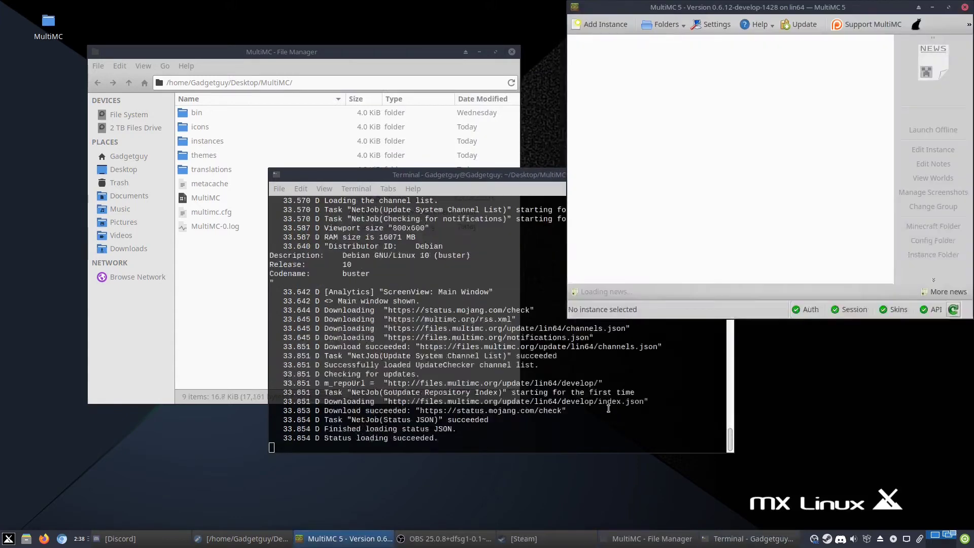
Step: Close the MultiMC main window and the terminal it was started from
{"action": "left_click_drag", "start_coordinate": [689, 12], "coordinate": [408, 137]}
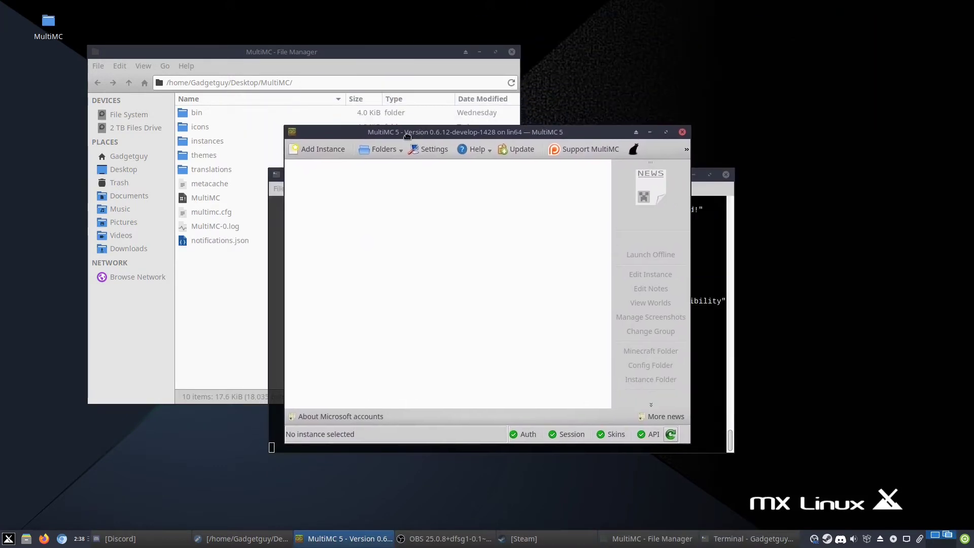
{"action": "left_click", "coordinate": [682, 133]}
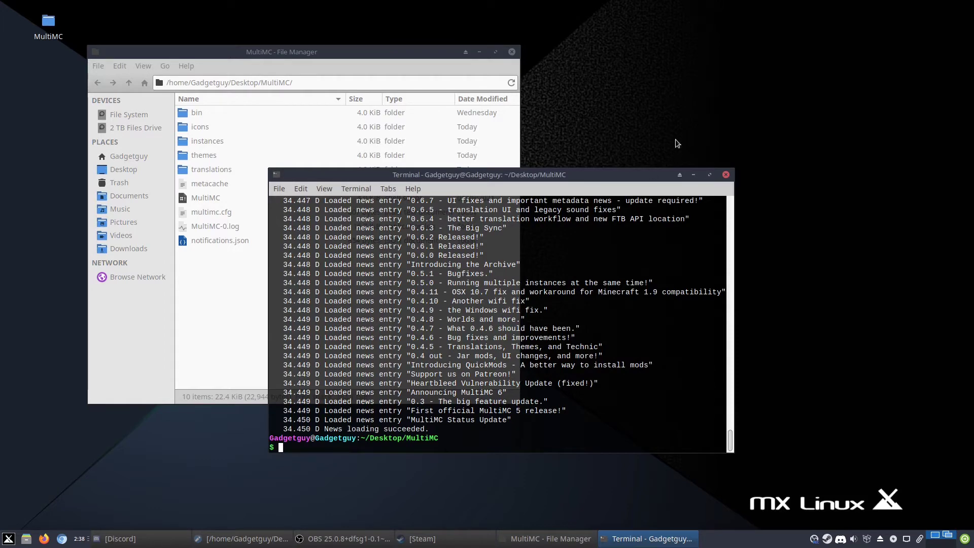
{"action": "left_click", "coordinate": [726, 174]}
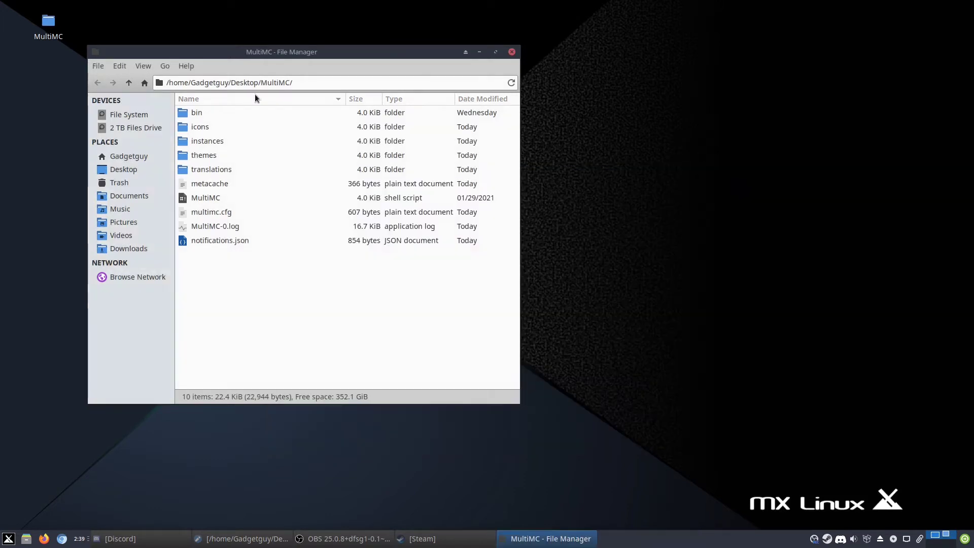
Step: Start a new desktop launcher named MultiMC with the MultiMC folder on the desktop as its working directory
{"action": "right_click", "coordinate": [97, 25]}
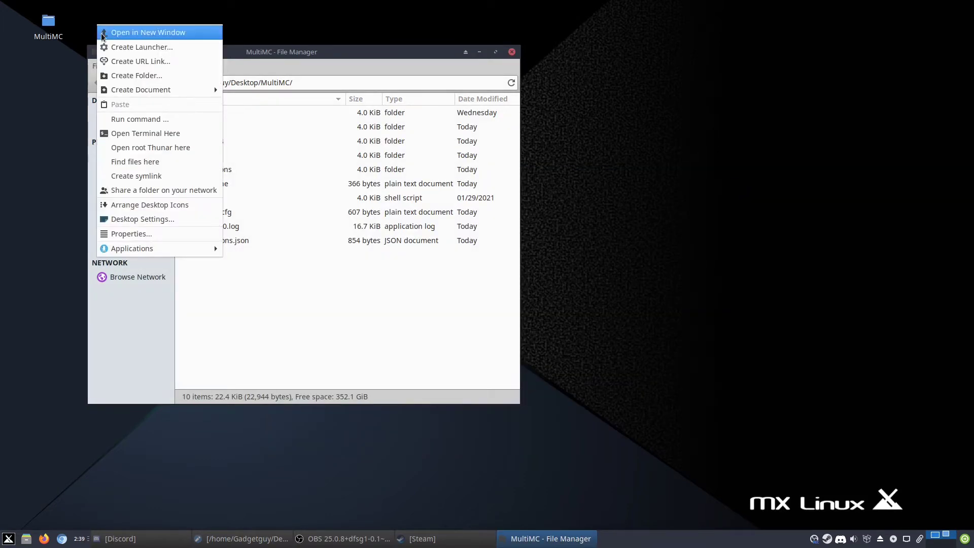
{"action": "left_click", "coordinate": [114, 49]}
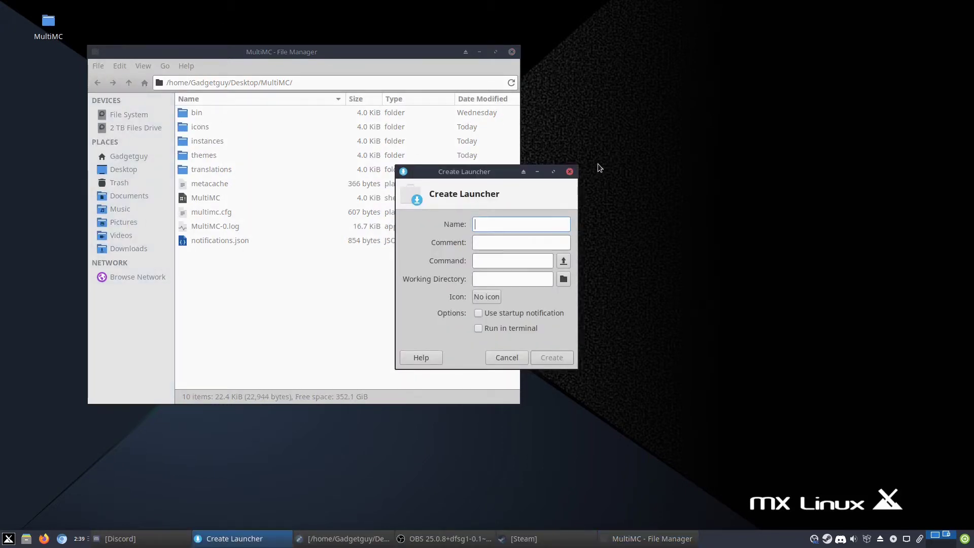
{"action": "type", "text": "MultiMC"}
{"action": "left_click", "coordinate": [563, 279]}
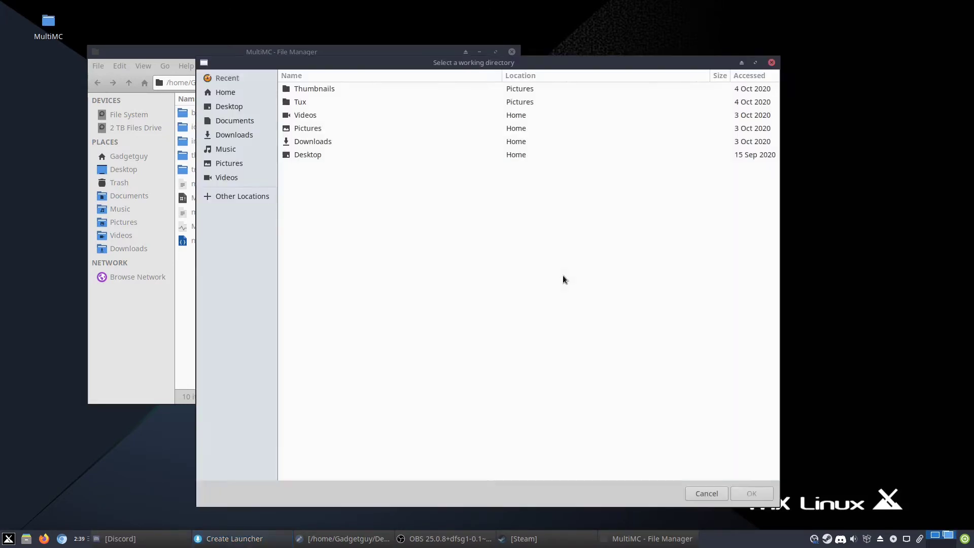
{"action": "left_click", "coordinate": [230, 106]}
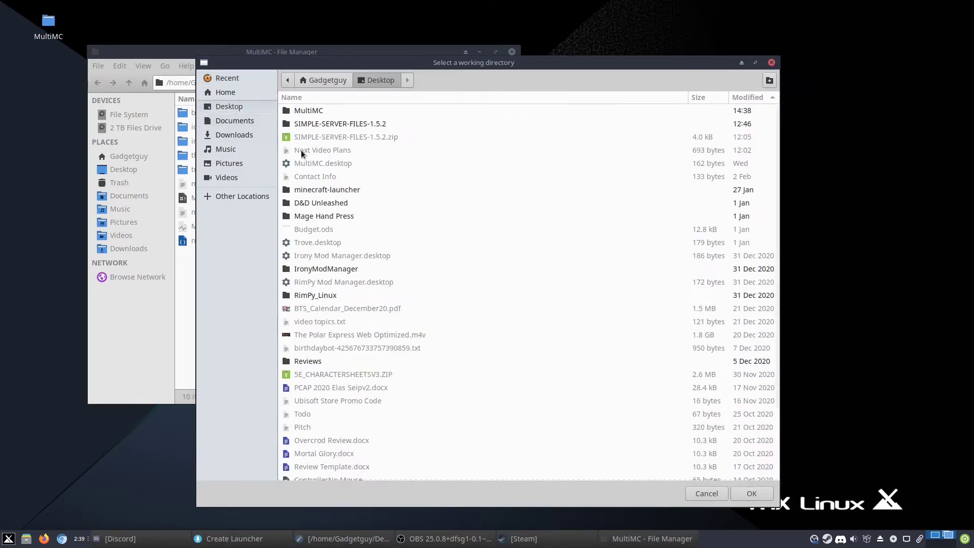
{"action": "double_click", "coordinate": [330, 112]}
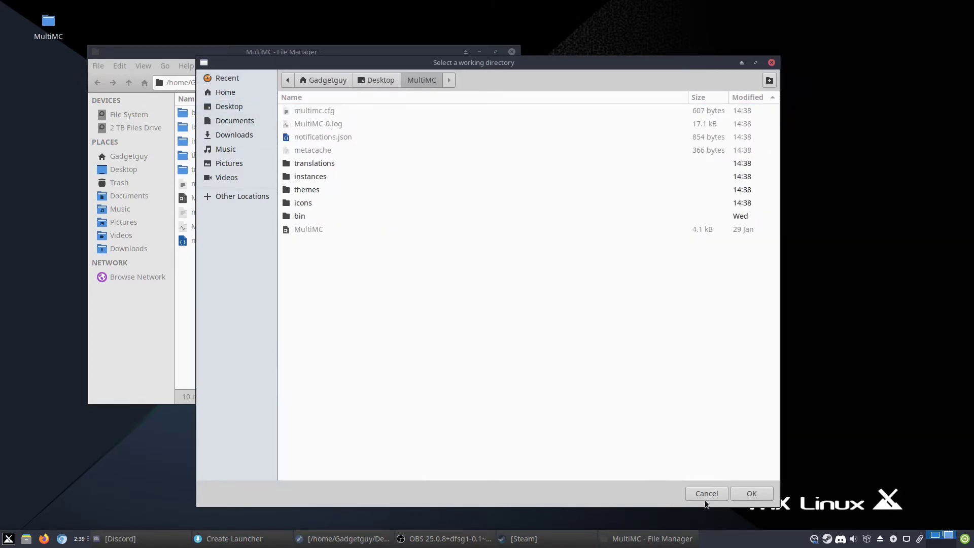
{"action": "left_click", "coordinate": [751, 493]}
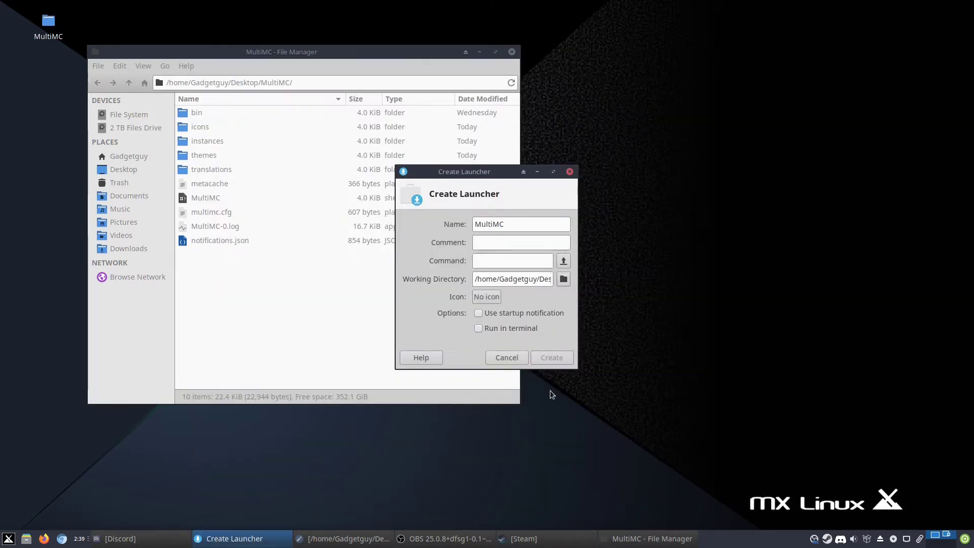
Step: Set the launcher's command to ./MultiMC and create the launcher
{"action": "left_click", "coordinate": [483, 262]}
{"action": "type", "text": "."}
{"action": "type", "text": "/Mucl"}
{"action": "type", "text": "lti"}
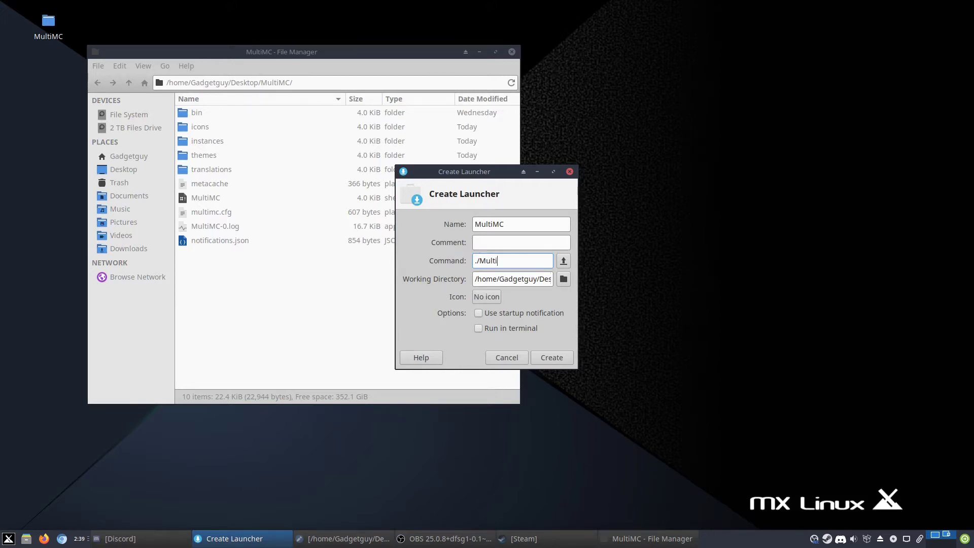
{"action": "type", "text": "MC"}
{"action": "left_click", "coordinate": [552, 360]}
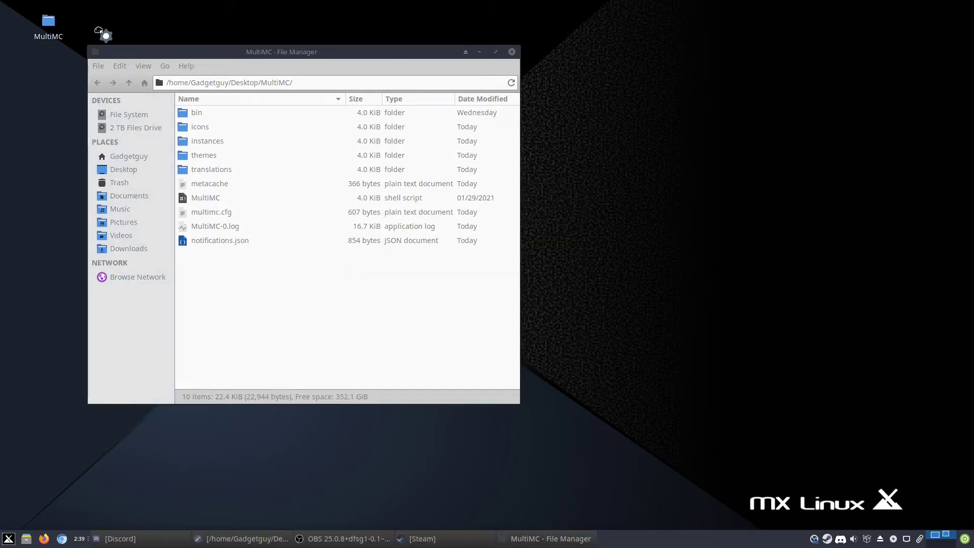
Step: Start MultiMC from its new desktop launcher and close the MultiMC folder window
{"action": "left_click", "coordinate": [86, 21]}
{"action": "double_click", "coordinate": [87, 21]}
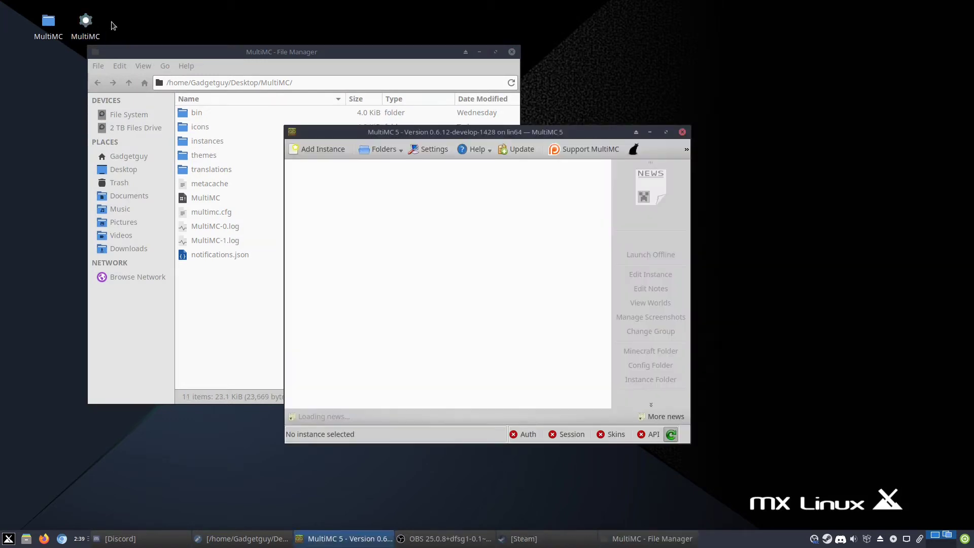
{"action": "left_click", "coordinate": [512, 52]}
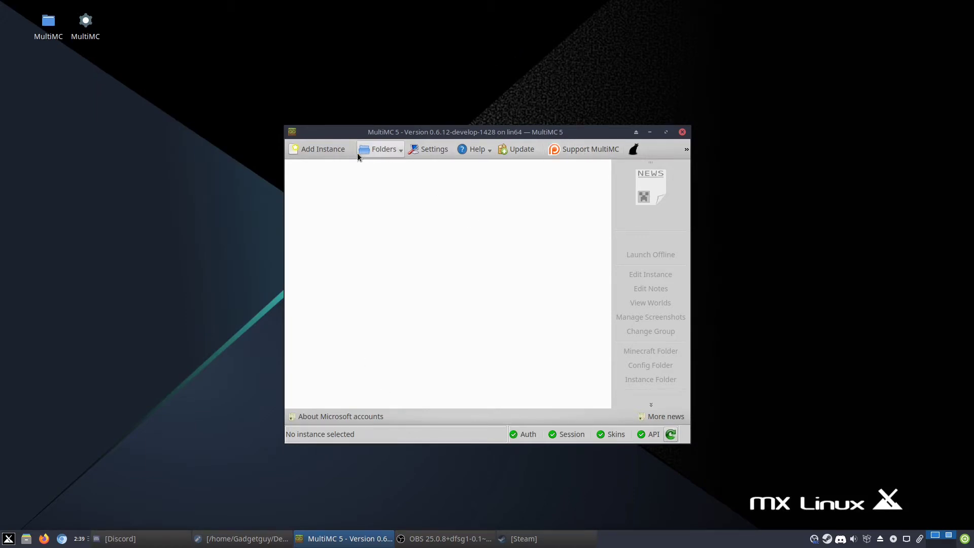
Step: Add the Minecraft account in the MultiMC account settings using the account email and password
{"action": "left_click", "coordinate": [412, 150]}
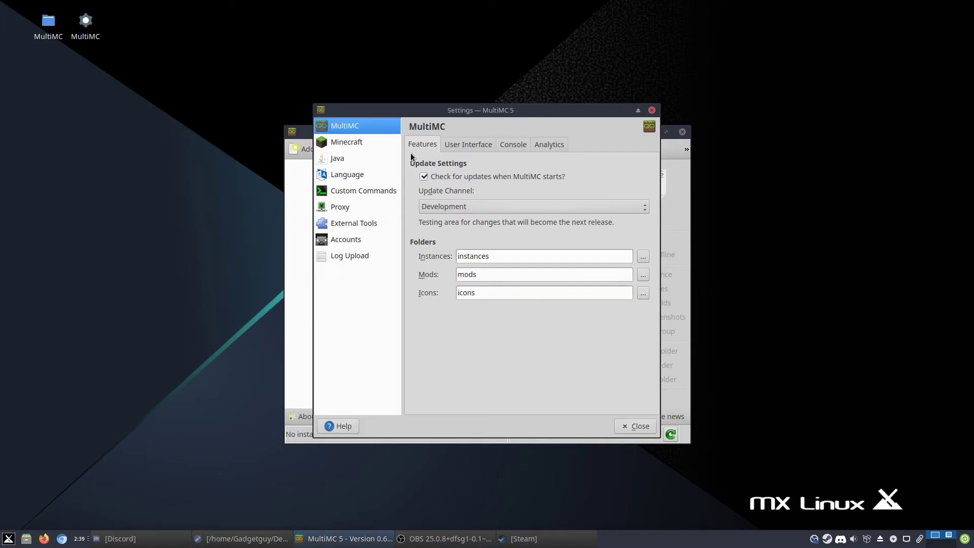
{"action": "left_click", "coordinate": [345, 237]}
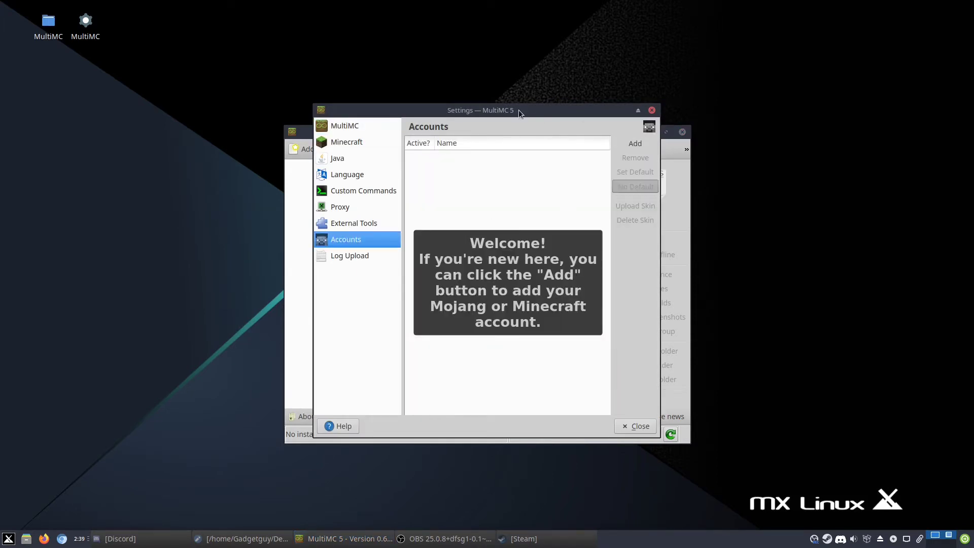
{"action": "left_click_drag", "start_coordinate": [518, 110], "coordinate": [495, 106]}
{"action": "left_click", "coordinate": [611, 140]}
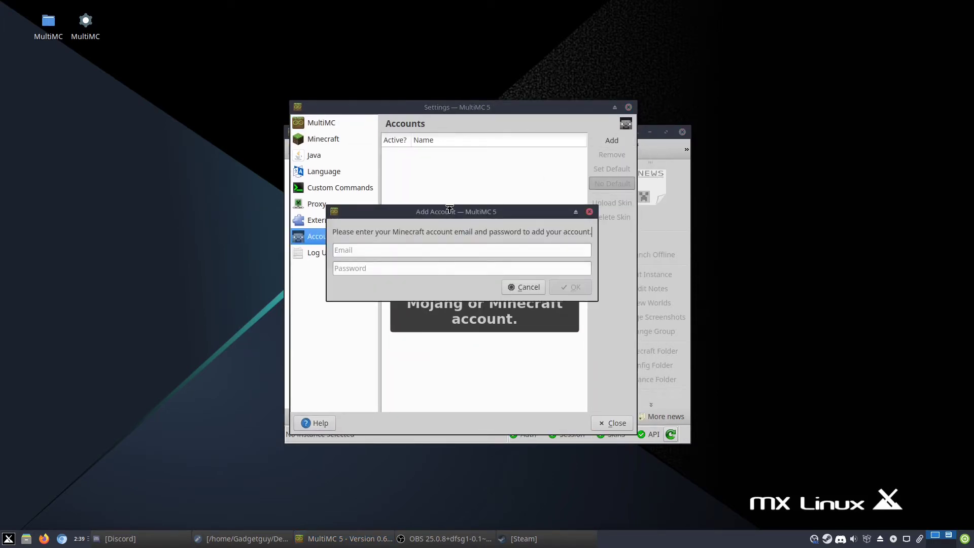
{"action": "left_click_drag", "start_coordinate": [450, 208], "coordinate": [248, 224]}
{"action": "key", "text": "Escape"}
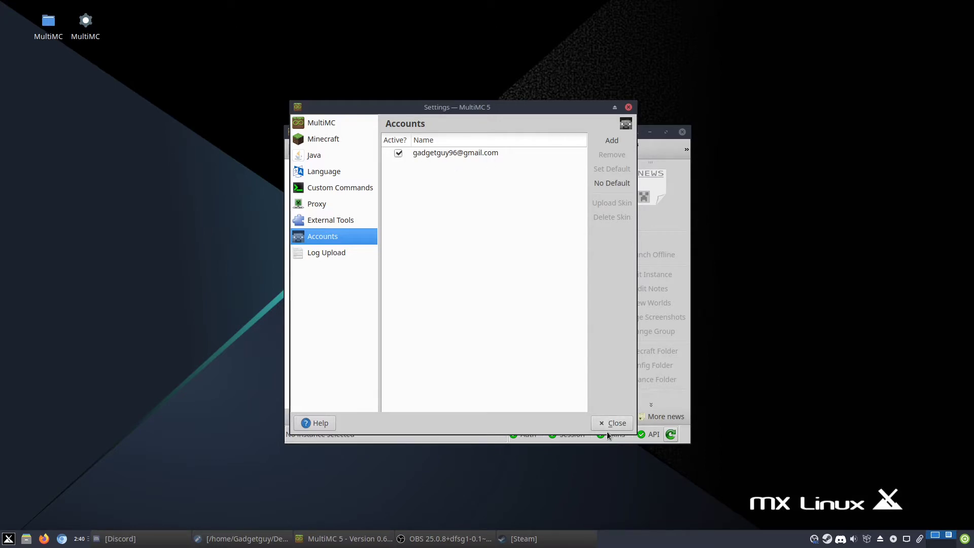
Step: Check the Java memory and Minecraft settings in MultiMC and close the settings
{"action": "left_click", "coordinate": [318, 155]}
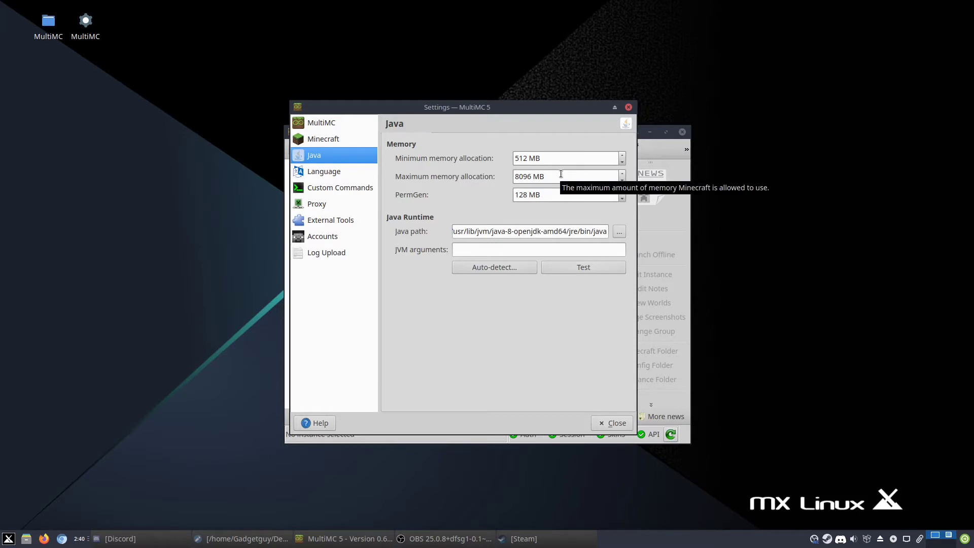
{"action": "left_click", "coordinate": [325, 142]}
{"action": "key", "text": "alt+c"}
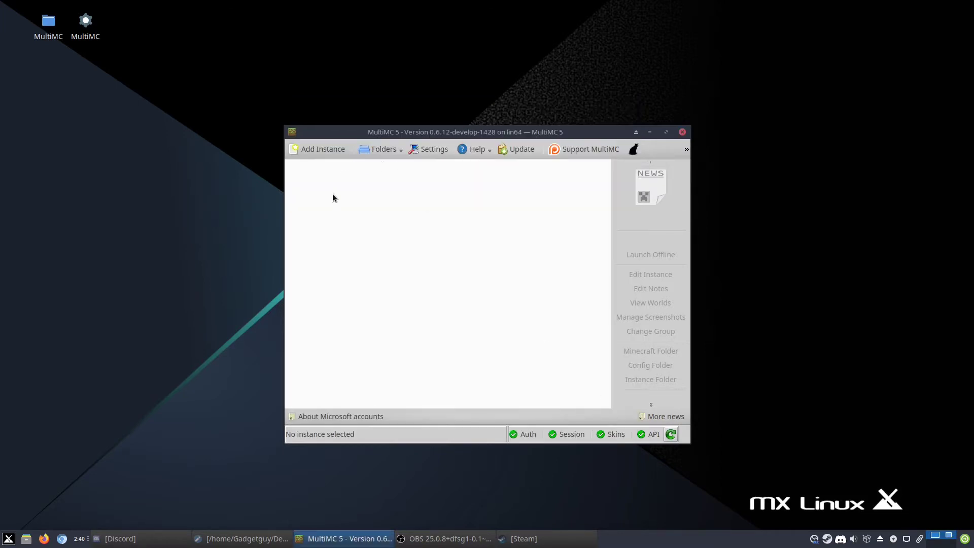
Step: Open the new instance dialog, then switch to Chromium and find the CurseForge Minecraft modpacks page by searching for "curse modpacks"
{"action": "left_click", "coordinate": [307, 152]}
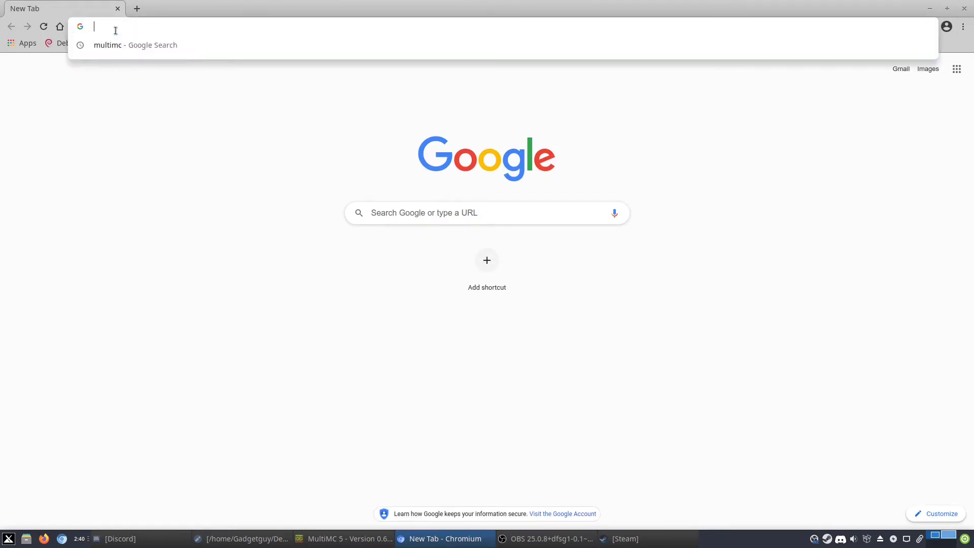
{"action": "type", "text": "curser"}
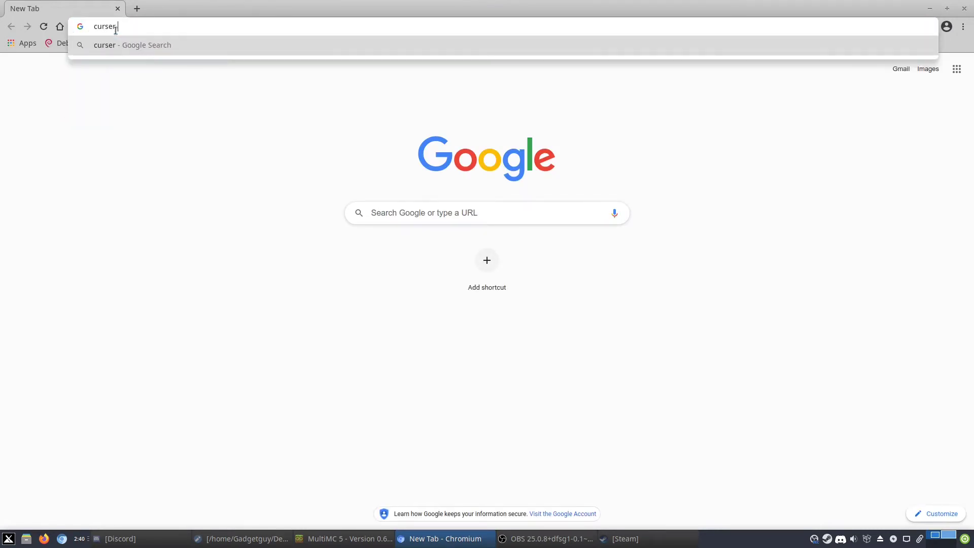
{"action": "key", "text": "BackSpace"}
{"action": "type", "text": "modpacks"}
{"action": "key", "text": "Return"}
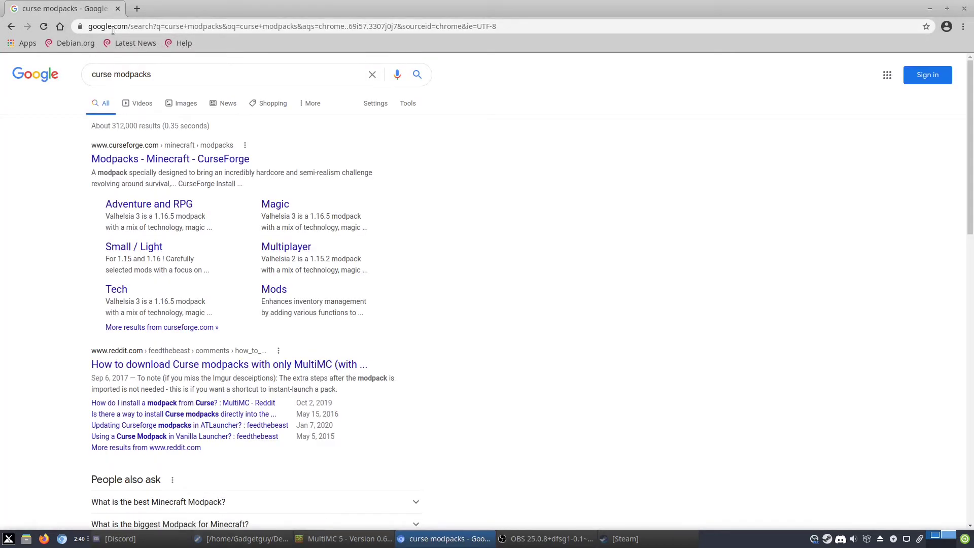
{"action": "left_click", "coordinate": [172, 157]}
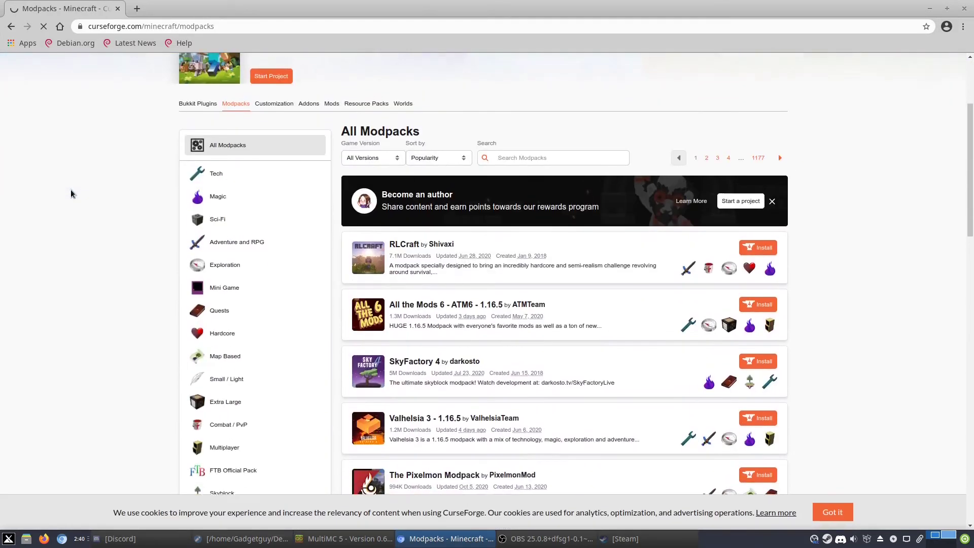
Step: Look through the list of popular Minecraft modpacks on CurseForge
{"action": "scroll", "coordinate": [71, 190], "scroll_direction": "down", "scroll_amount": 8}
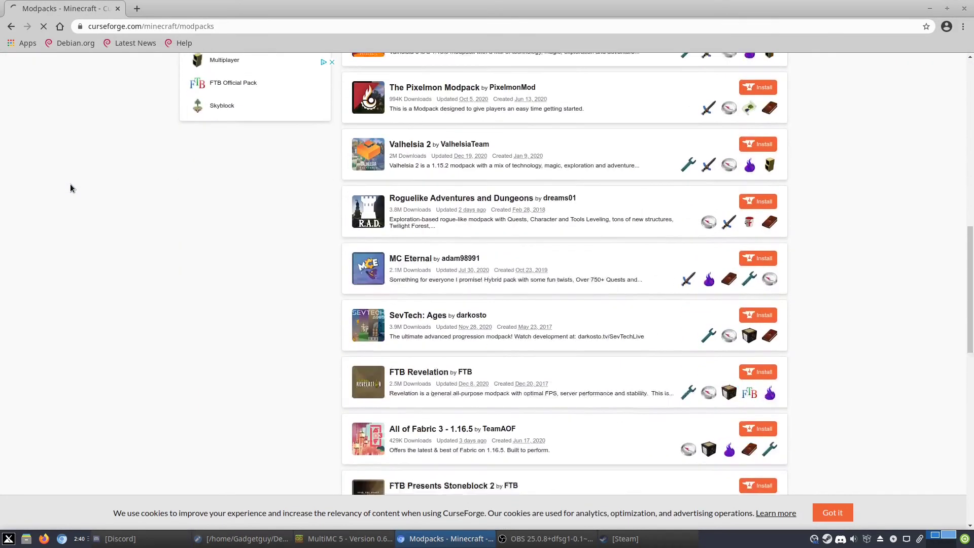
{"action": "scroll", "coordinate": [63, 188], "scroll_direction": "down", "scroll_amount": 2}
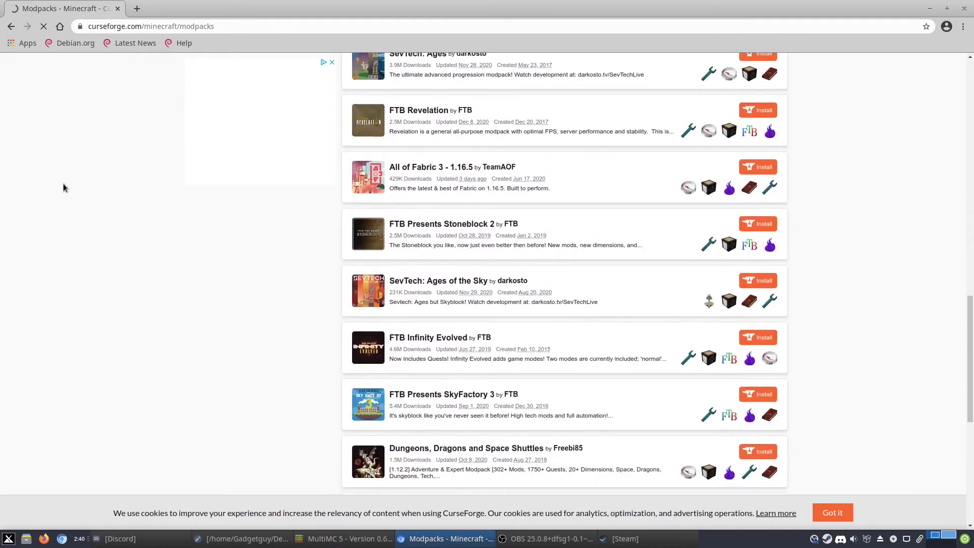
{"action": "scroll", "coordinate": [63, 188], "scroll_direction": "down", "scroll_amount": 3}
{"action": "scroll", "coordinate": [144, 256], "scroll_direction": "down", "scroll_amount": 4}
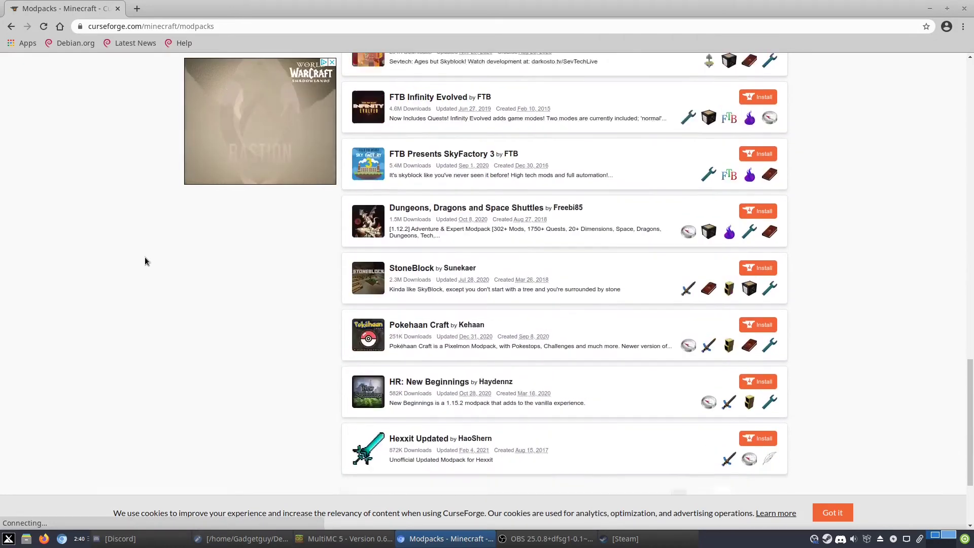
{"action": "scroll", "coordinate": [146, 260], "scroll_direction": "up", "scroll_amount": 5}
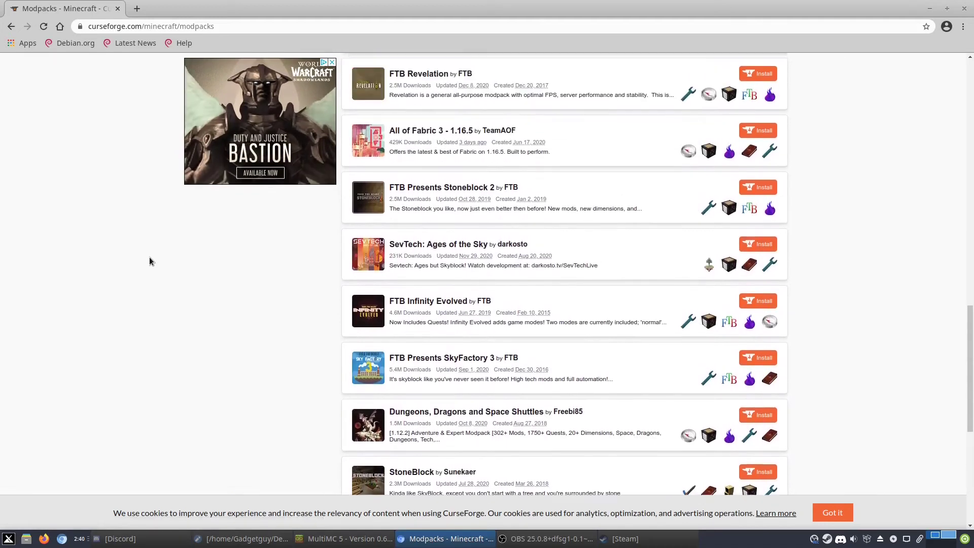
{"action": "scroll", "coordinate": [162, 269], "scroll_direction": "down", "scroll_amount": 1}
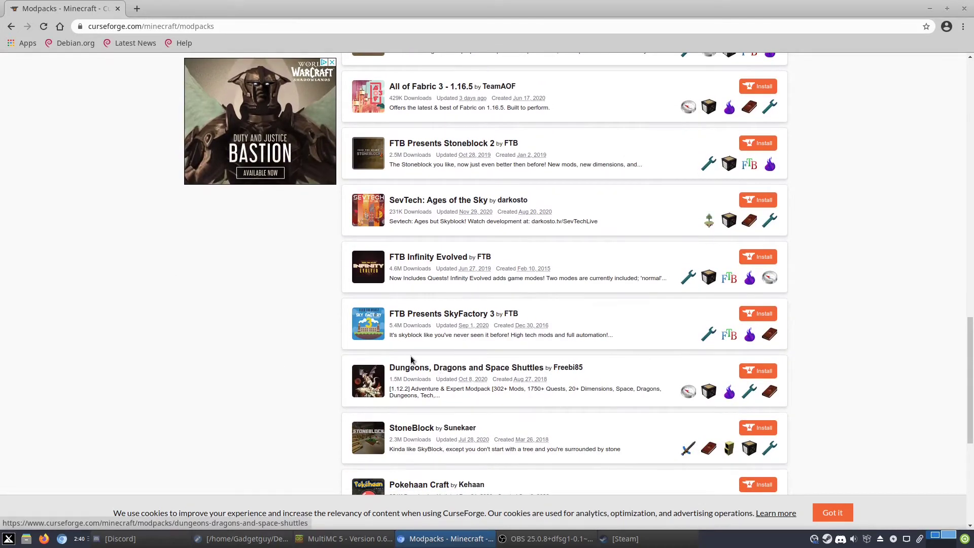
{"action": "scroll", "coordinate": [413, 361], "scroll_direction": "up", "scroll_amount": 1}
{"action": "scroll", "coordinate": [421, 430], "scroll_direction": "up", "scroll_amount": 5}
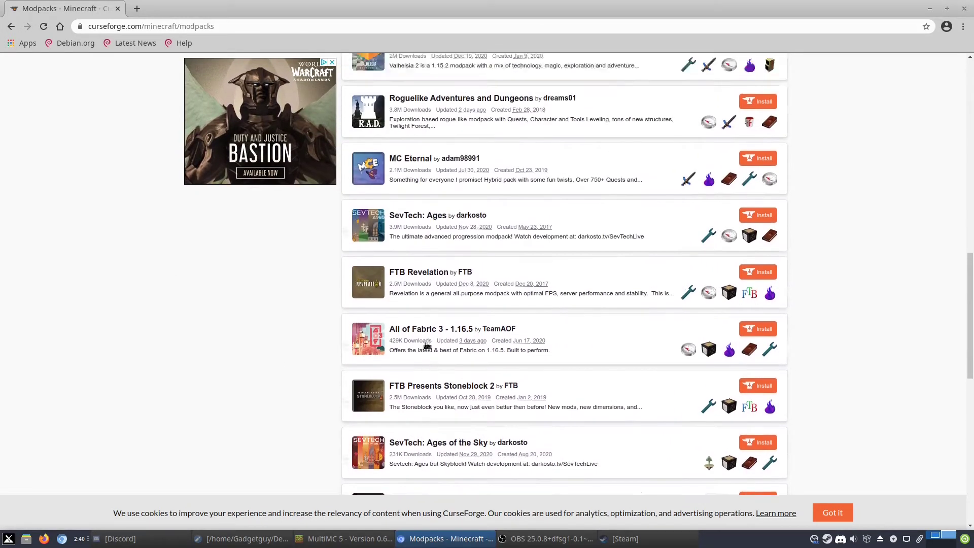
{"action": "scroll", "coordinate": [432, 274], "scroll_direction": "up", "scroll_amount": 5}
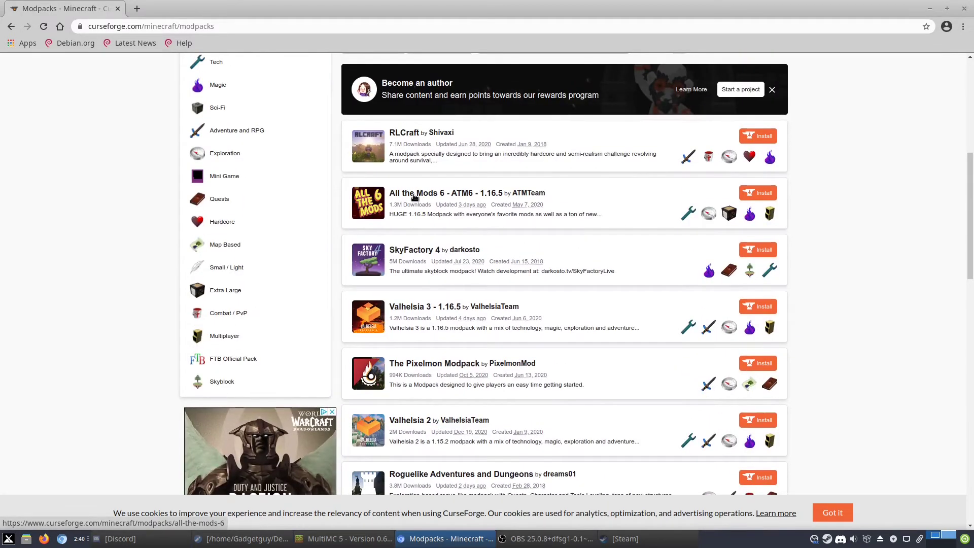
Step: Download the main file All the Mods 6-1.5.2 from the files page of the All the Mods 6 modpack
{"action": "left_click", "coordinate": [414, 197]}
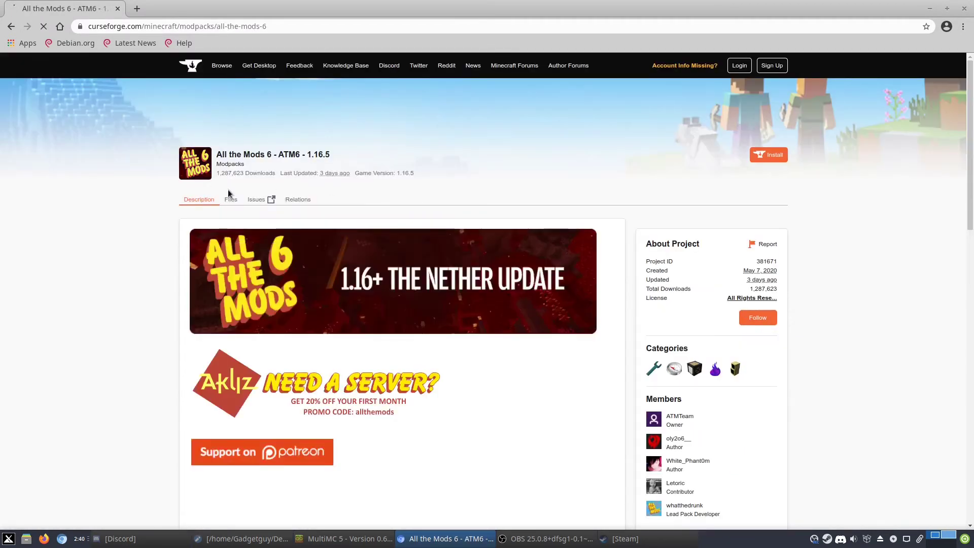
{"action": "left_click", "coordinate": [230, 207]}
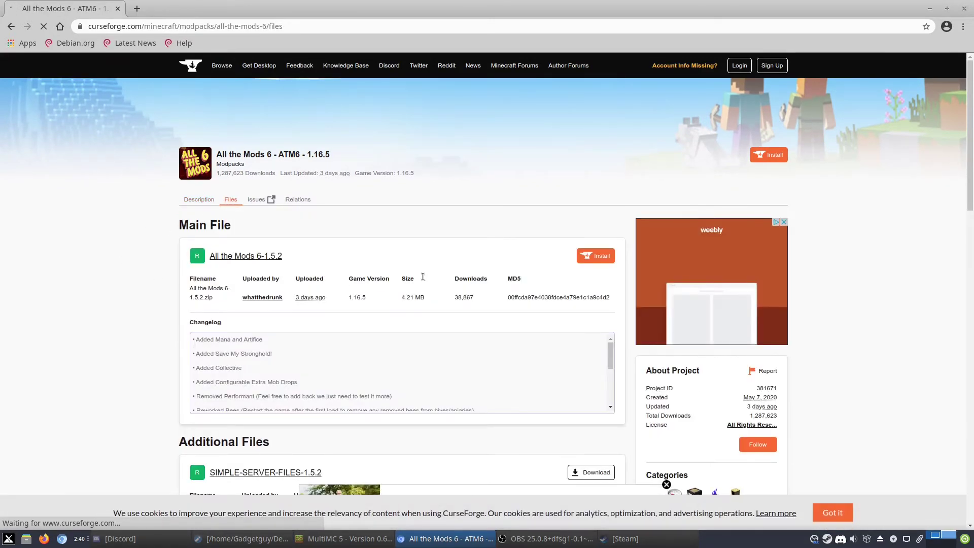
{"action": "scroll", "coordinate": [339, 280], "scroll_direction": "down", "scroll_amount": 3}
{"action": "scroll", "coordinate": [338, 280], "scroll_direction": "down", "scroll_amount": 2}
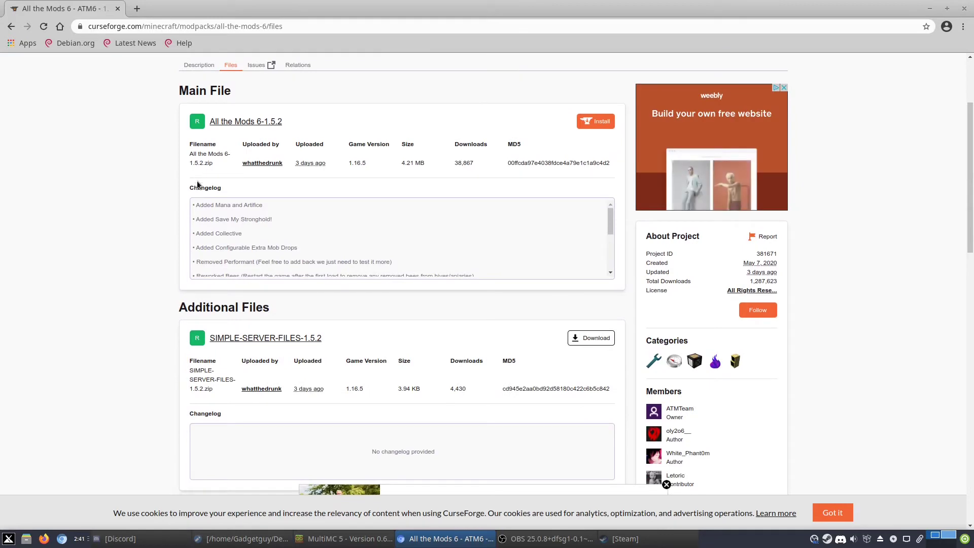
{"action": "left_click", "coordinate": [222, 123]}
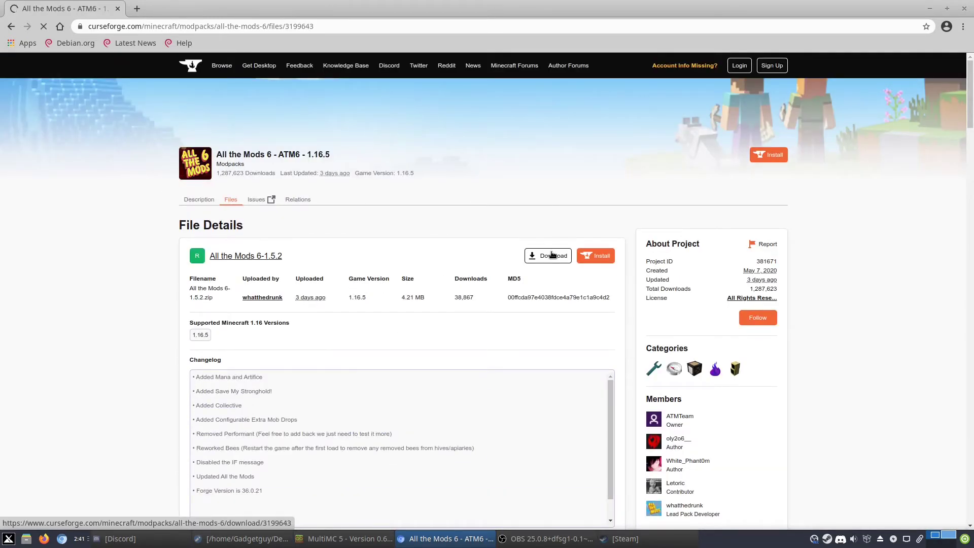
{"action": "left_click", "coordinate": [551, 255]}
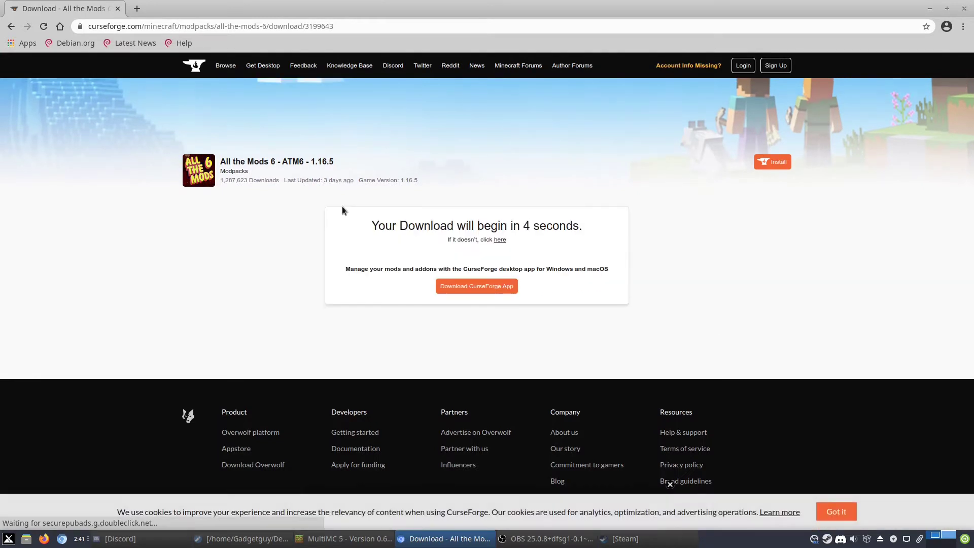
{"action": "left_click", "coordinate": [832, 513]}
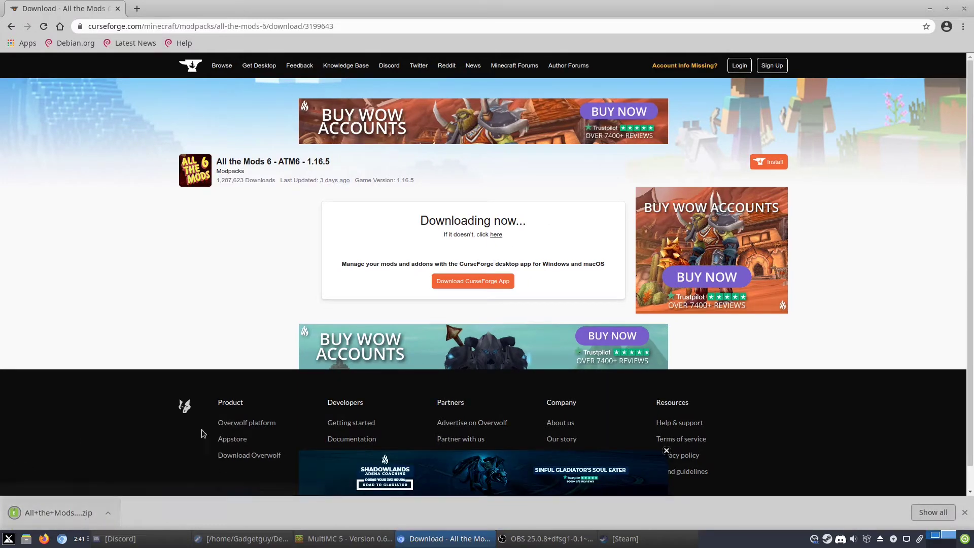
Step: Minimize the browser and show the Downloads folder in the file manager beside MultiMC
{"action": "left_click", "coordinate": [929, 14]}
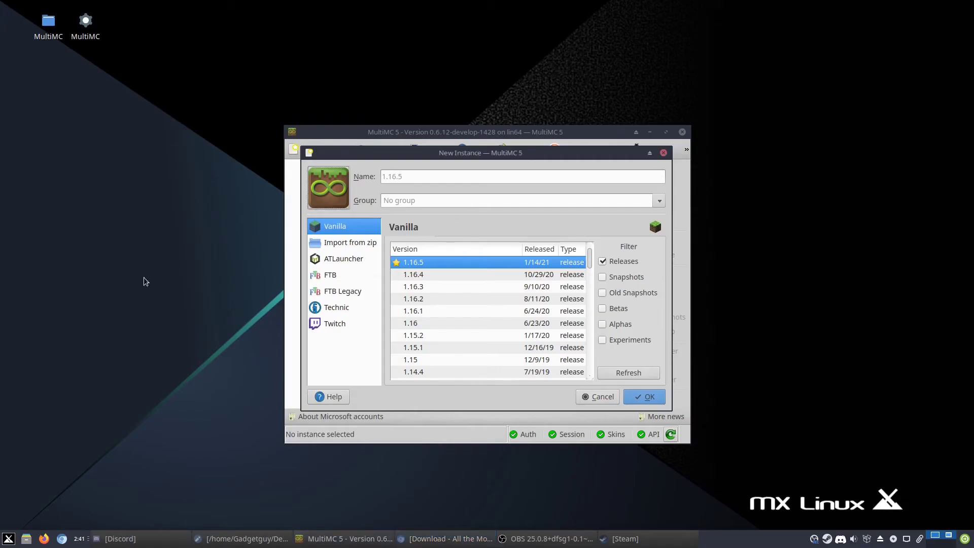
{"action": "left_click", "coordinate": [26, 538]}
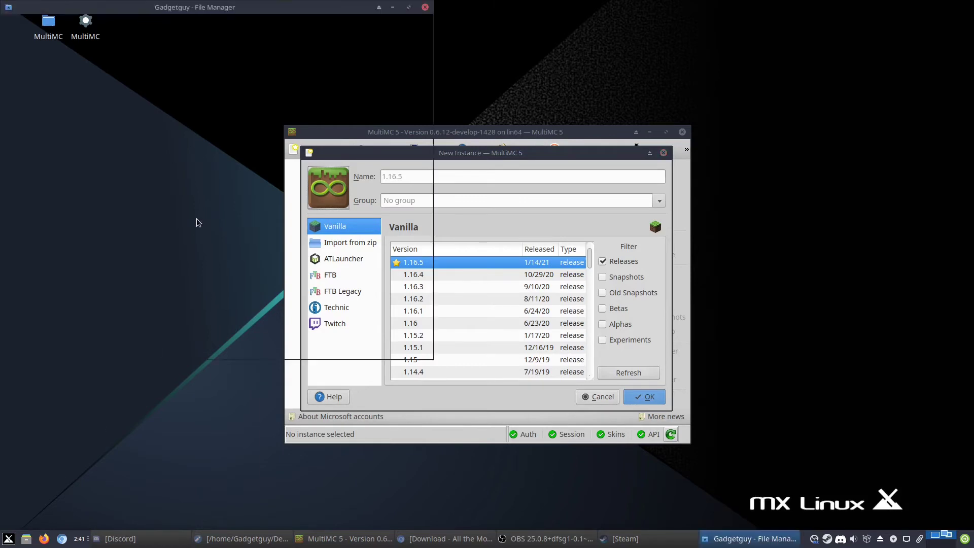
{"action": "left_click", "coordinate": [42, 204]}
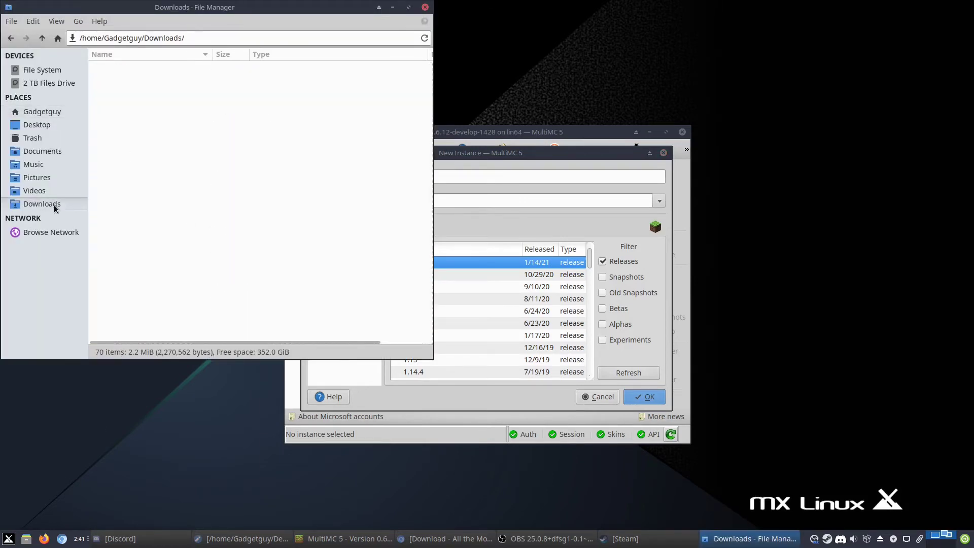
{"action": "double_click", "coordinate": [215, 11]}
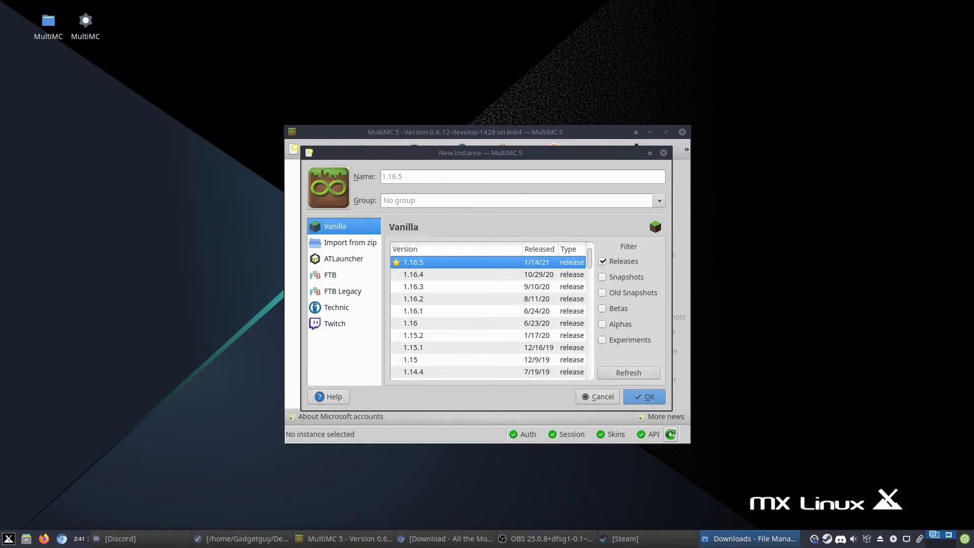
{"action": "left_click", "coordinate": [933, 533]}
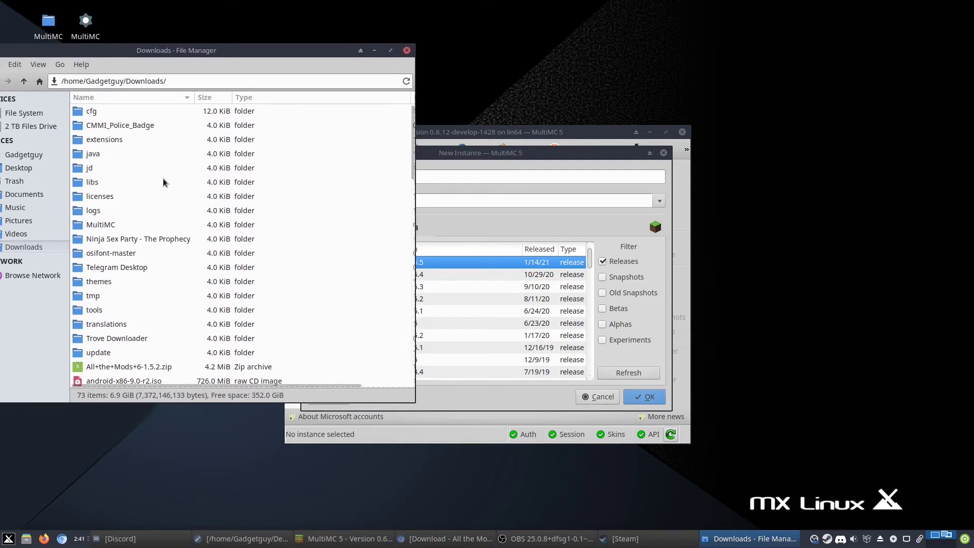
Step: Cancel the open new instance dialog, import All+the+Mods+6-1.5.2.zip from Downloads into MultiMC as an instance, and close the file manager
{"action": "left_click", "coordinate": [568, 233]}
{"action": "left_click", "coordinate": [597, 396]}
{"action": "left_click", "coordinate": [114, 370]}
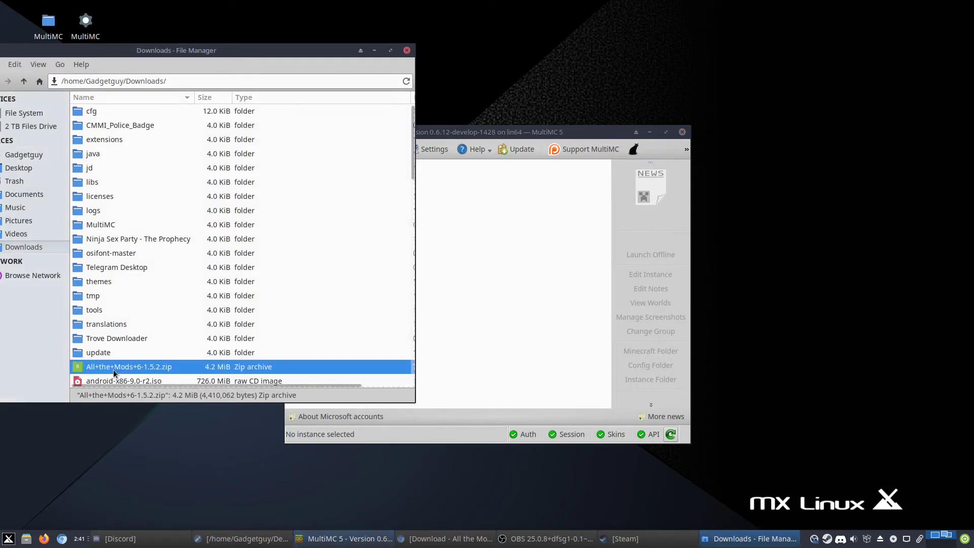
{"action": "left_click_drag", "start_coordinate": [113, 369], "coordinate": [518, 314]}
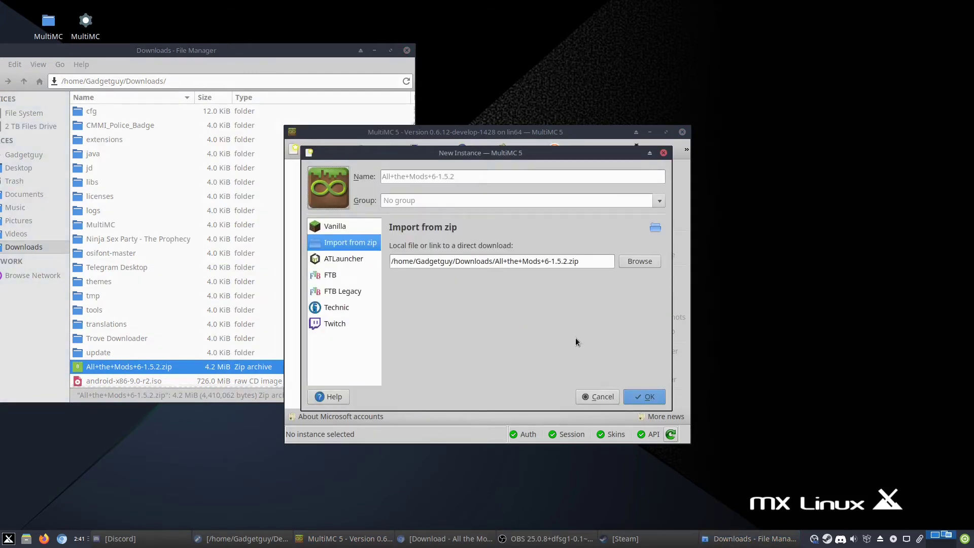
{"action": "left_click", "coordinate": [647, 401]}
{"action": "left_click", "coordinate": [409, 51]}
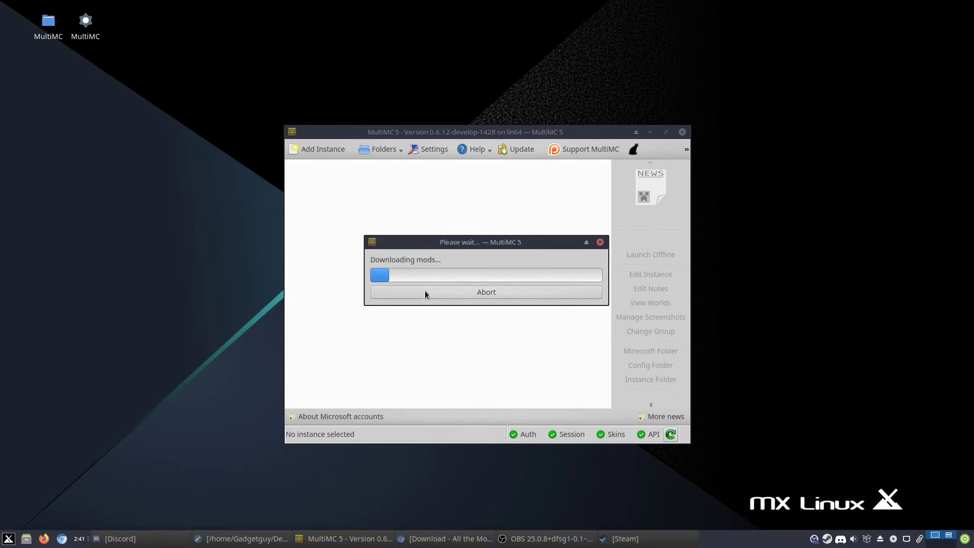
Step: Check the settings of the MultiMC desktop launcher and close its editor without saving
{"action": "right_click", "coordinate": [96, 28]}
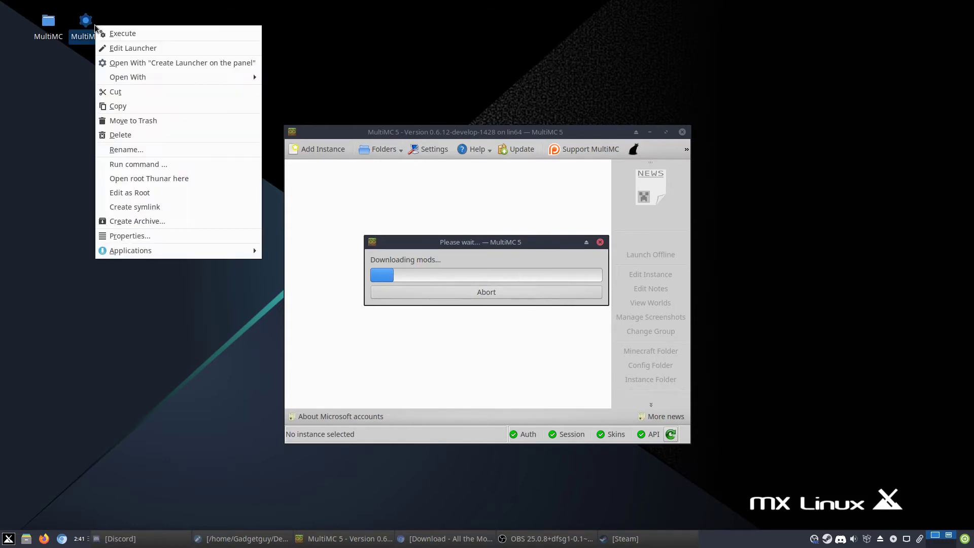
{"action": "left_click", "coordinate": [146, 48]}
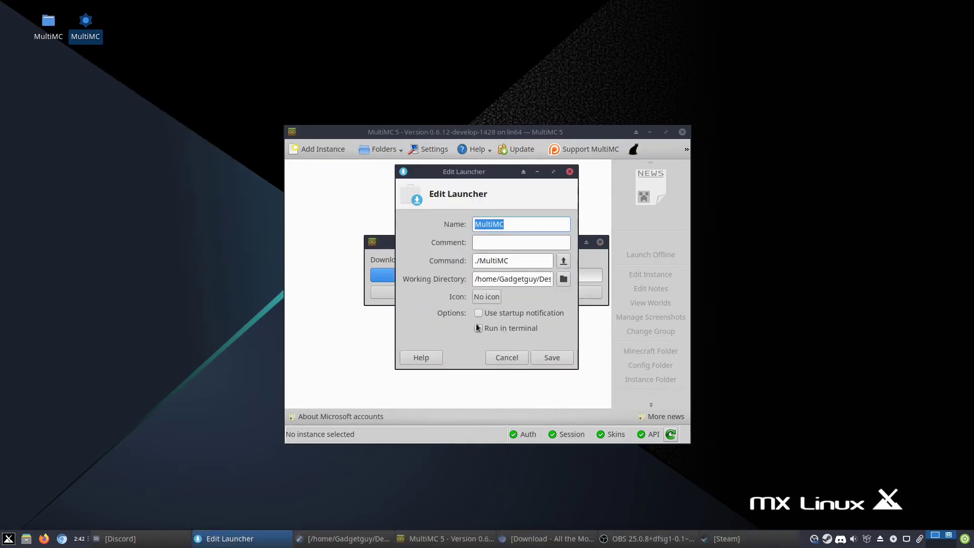
{"action": "left_click", "coordinate": [504, 355]}
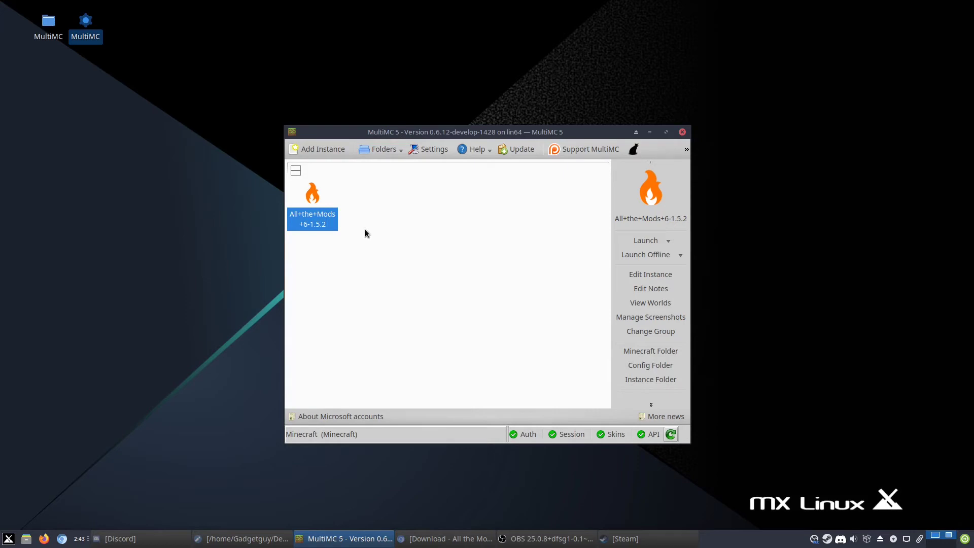
Step: Change the icon of the All+the+Mods+6-1.5.2 instance to the fox
{"action": "right_click", "coordinate": [315, 196]}
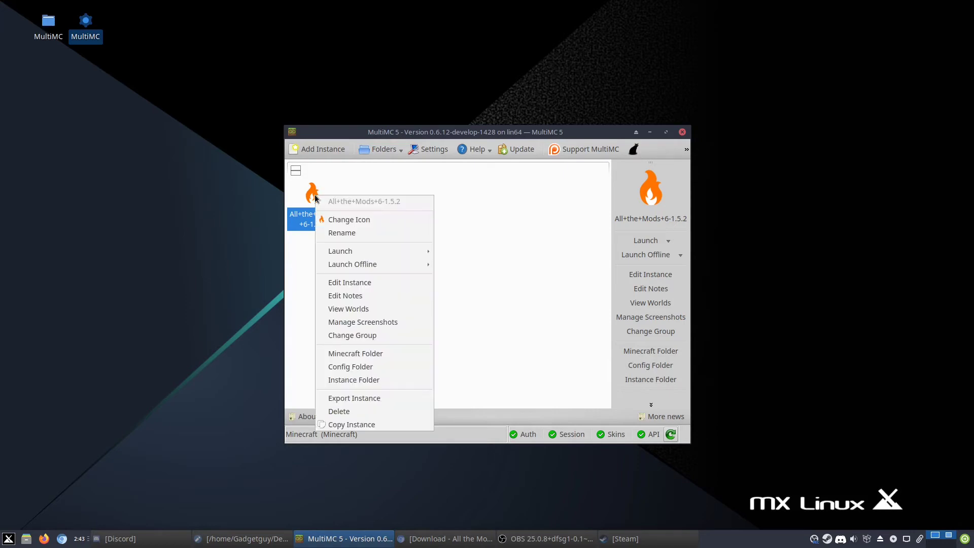
{"action": "left_click", "coordinate": [330, 218]}
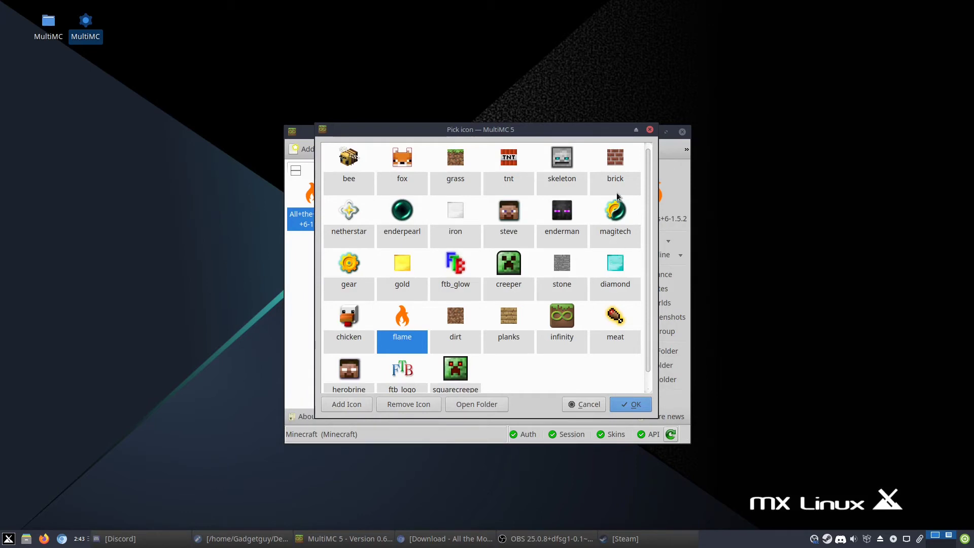
{"action": "left_click", "coordinate": [404, 159]}
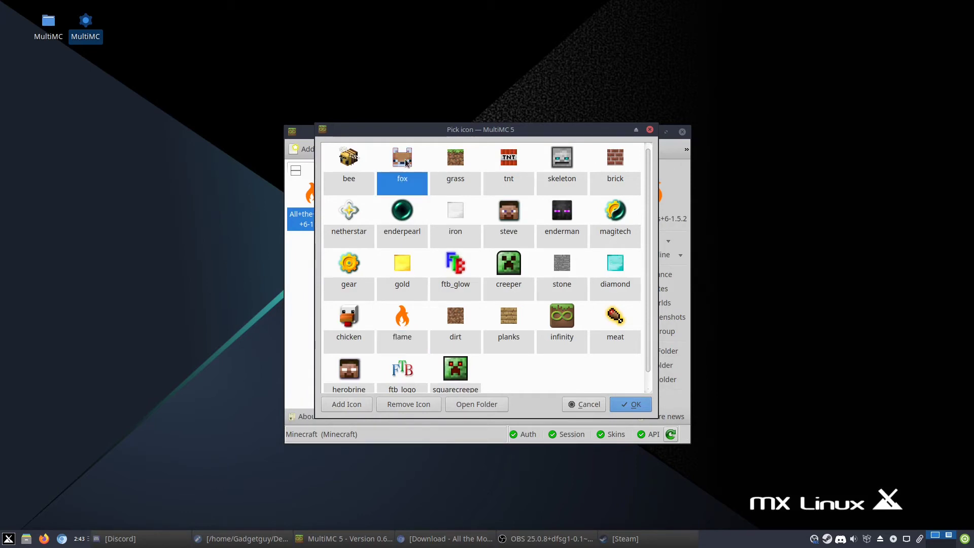
{"action": "left_click", "coordinate": [634, 403]}
Step: Look at the instance's launch options, dismiss them, and launch the All+the+Mods+6-1.5.2 instance
{"action": "right_click", "coordinate": [314, 201]}
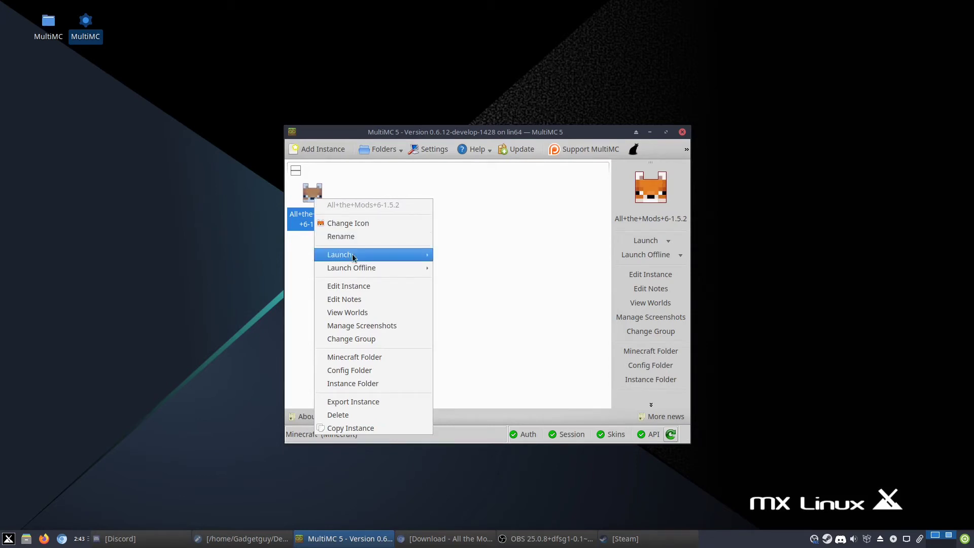
{"action": "mouse_move", "coordinate": [358, 264]}
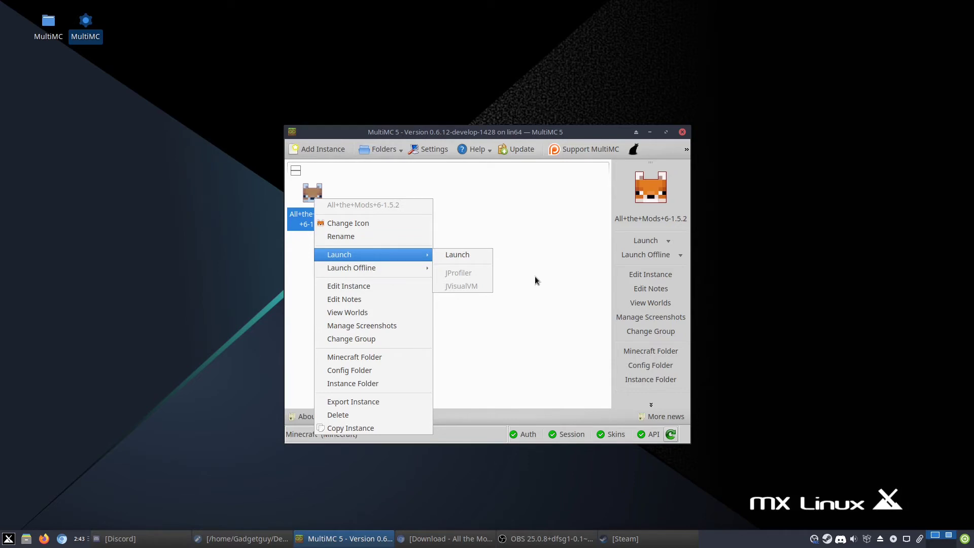
{"action": "key", "text": "Escape"}
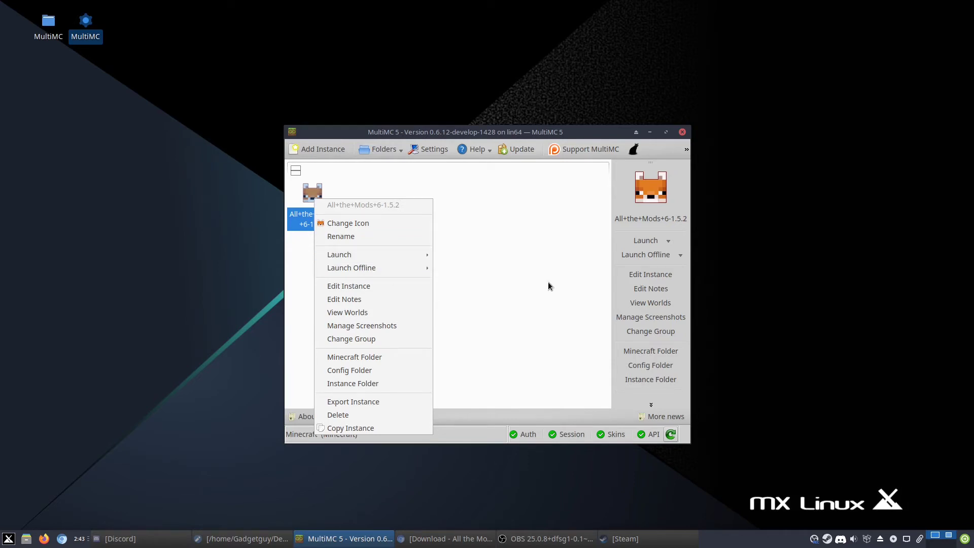
{"action": "key", "text": "Escape"}
{"action": "double_click", "coordinate": [313, 200]}
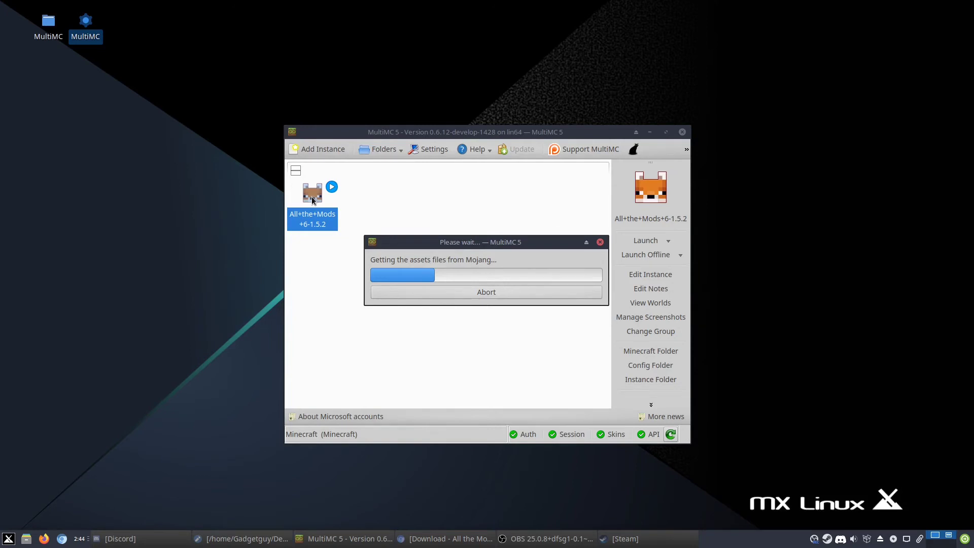
Step: Open the MultiMC desktop launcher for editing and place its window beside the asset download progress
{"action": "right_click", "coordinate": [93, 23]}
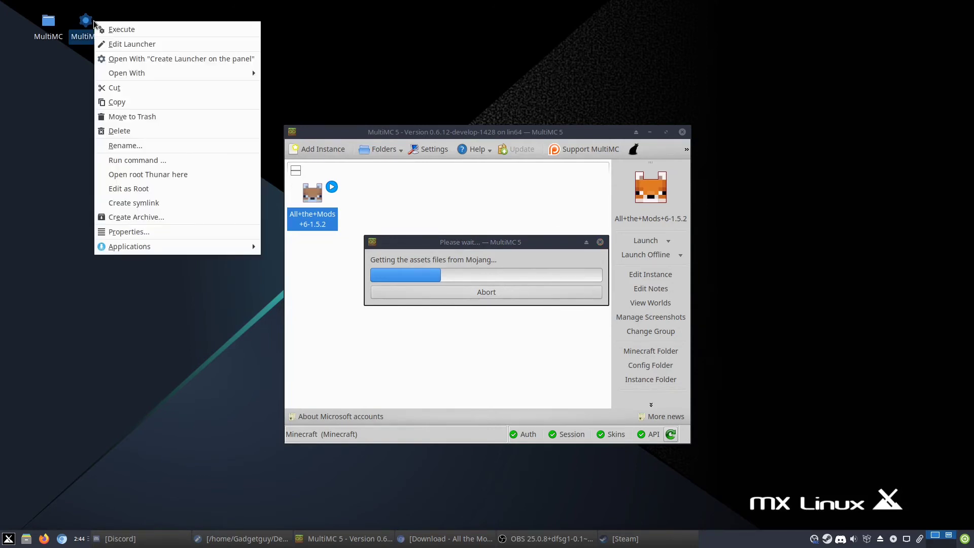
{"action": "left_click", "coordinate": [105, 44]}
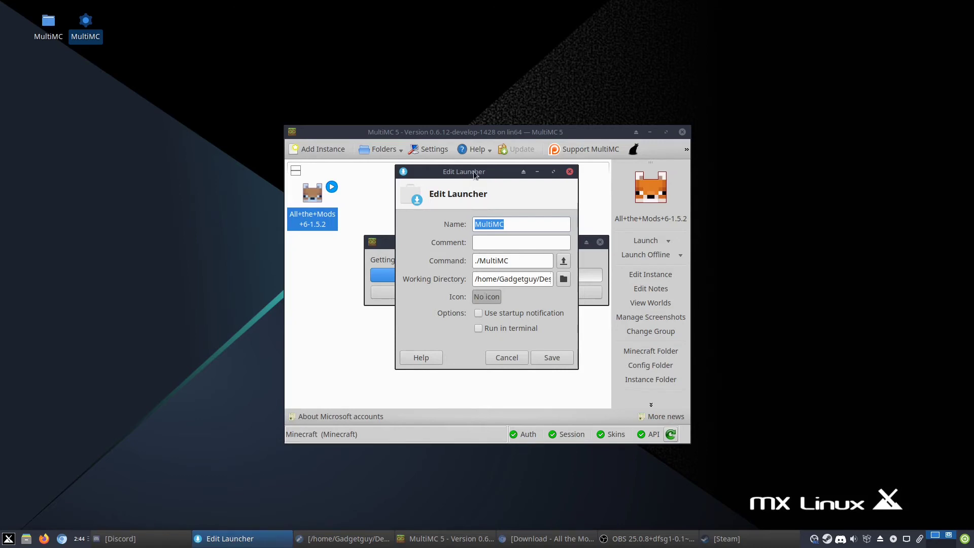
{"action": "left_click_drag", "start_coordinate": [456, 171], "coordinate": [691, 164]}
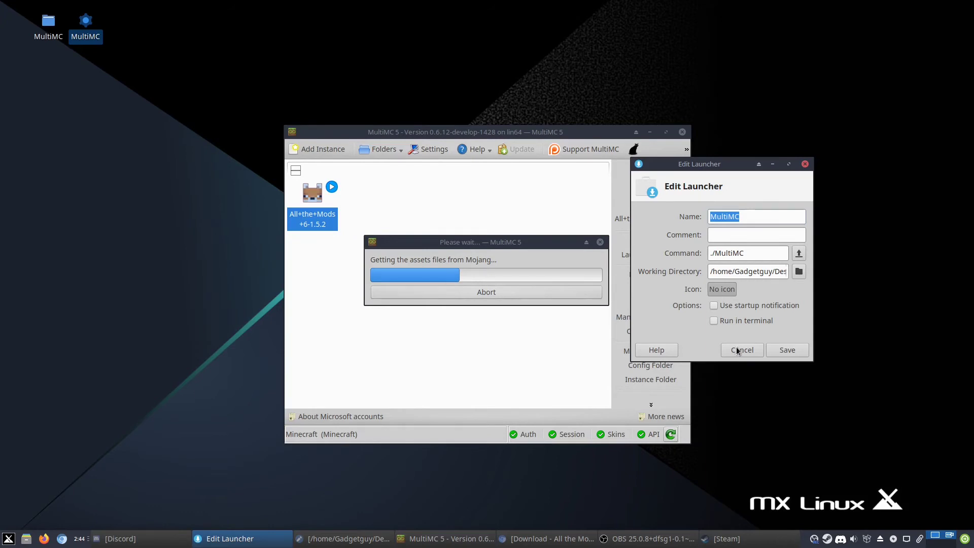
{"action": "left_click", "coordinate": [297, 293]}
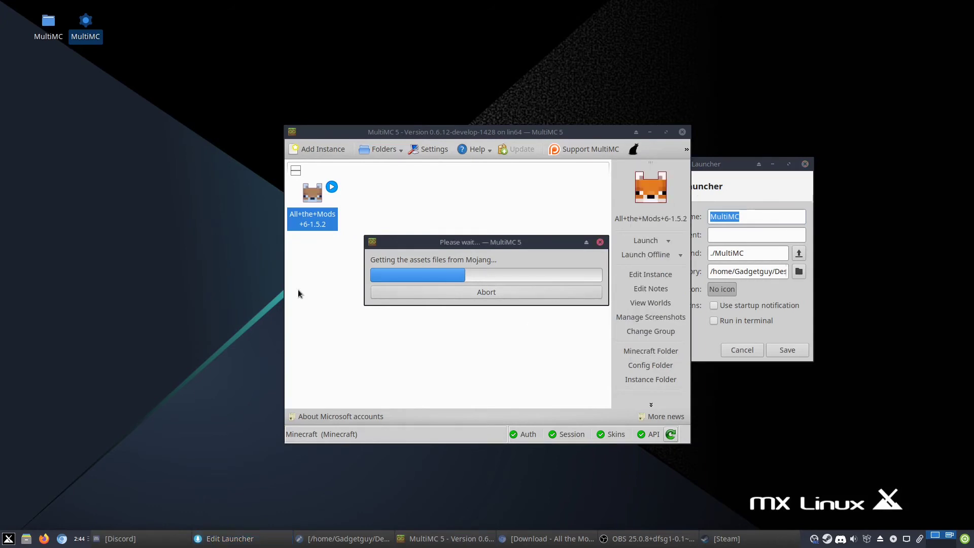
{"action": "left_click", "coordinate": [720, 177]}
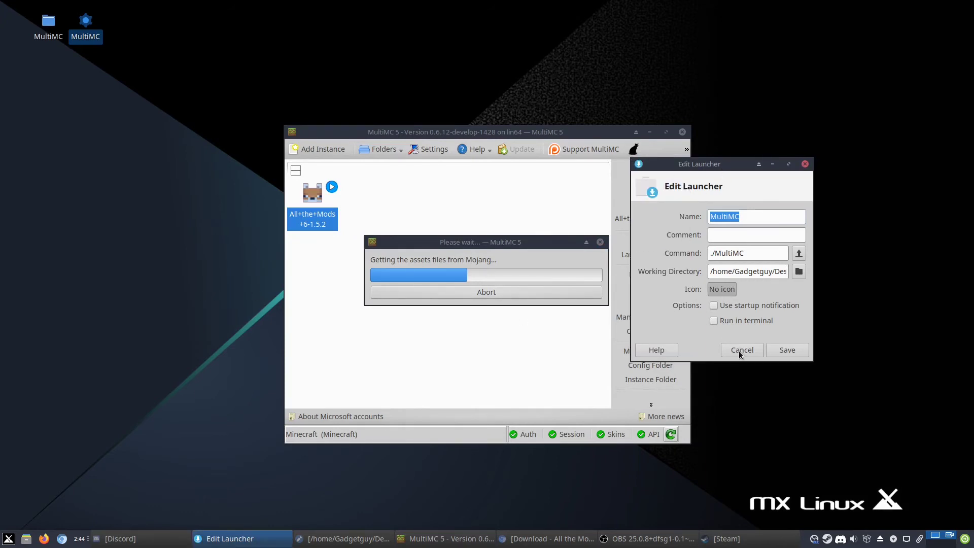
{"action": "left_click", "coordinate": [504, 237]}
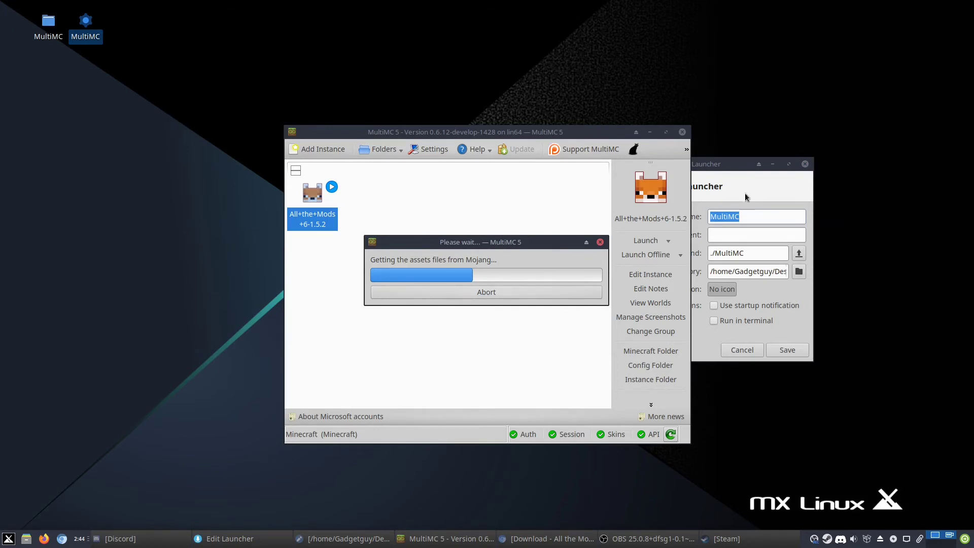
{"action": "left_click", "coordinate": [729, 179]}
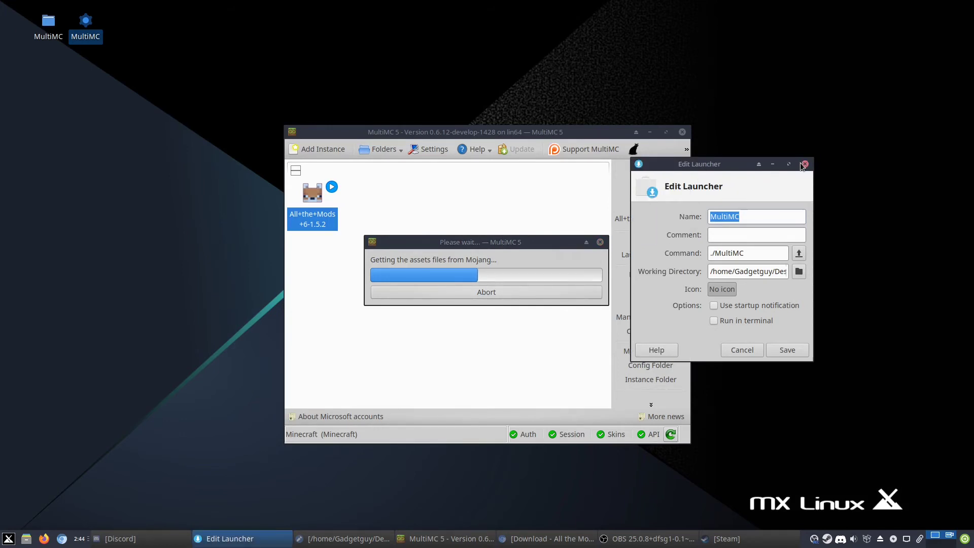
Step: Look through the application icons for the launcher, then cancel the icon choice and close the launcher editor without saving
{"action": "left_click", "coordinate": [773, 164]}
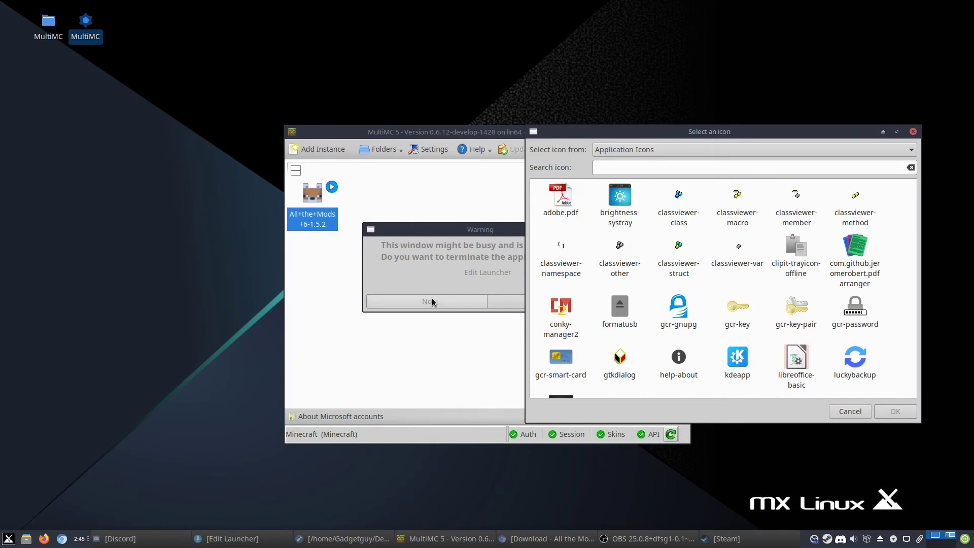
{"action": "left_click", "coordinate": [777, 294]}
{"action": "scroll", "coordinate": [777, 293], "scroll_direction": "down", "scroll_amount": 5}
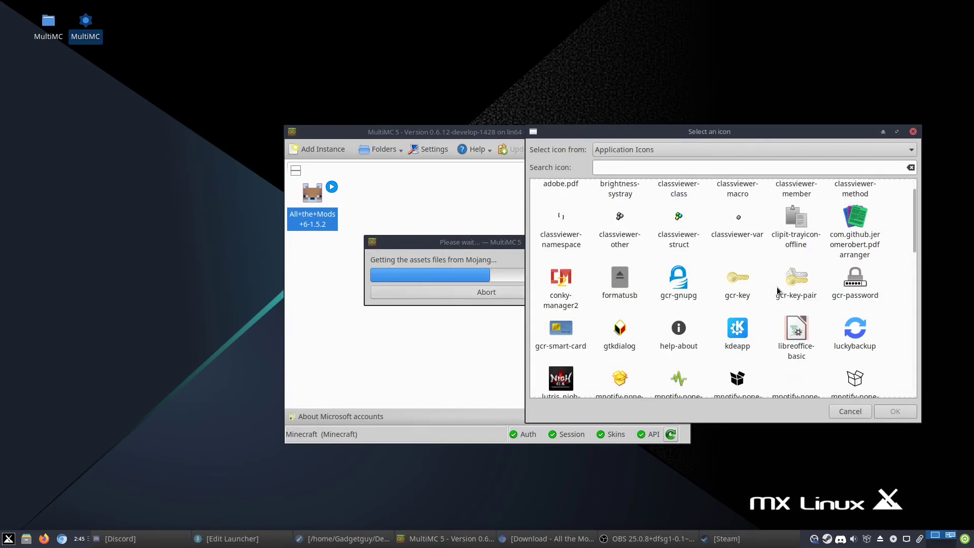
{"action": "scroll", "coordinate": [775, 293], "scroll_direction": "down", "scroll_amount": 3}
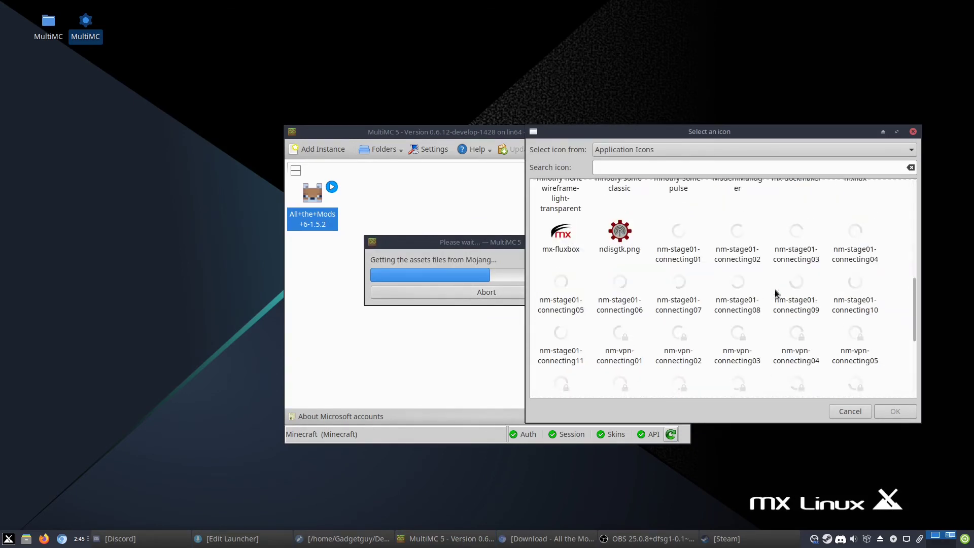
{"action": "scroll", "coordinate": [774, 291], "scroll_direction": "down", "scroll_amount": 4}
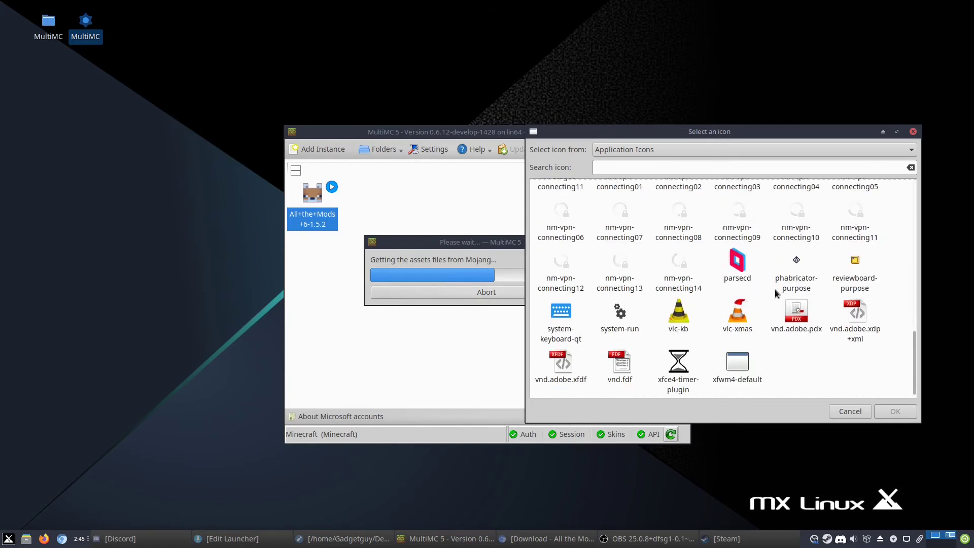
{"action": "left_click", "coordinate": [851, 412]}
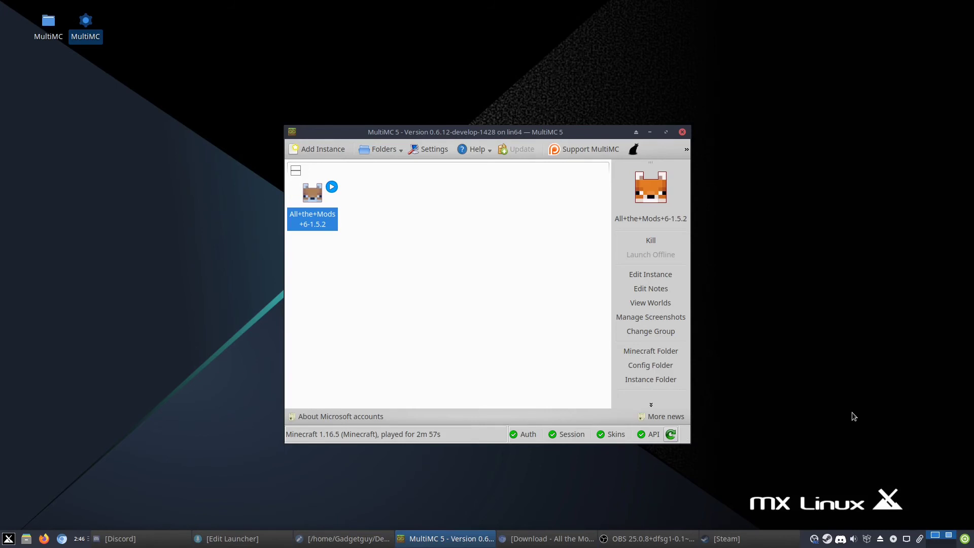
{"action": "left_click", "coordinate": [232, 538]}
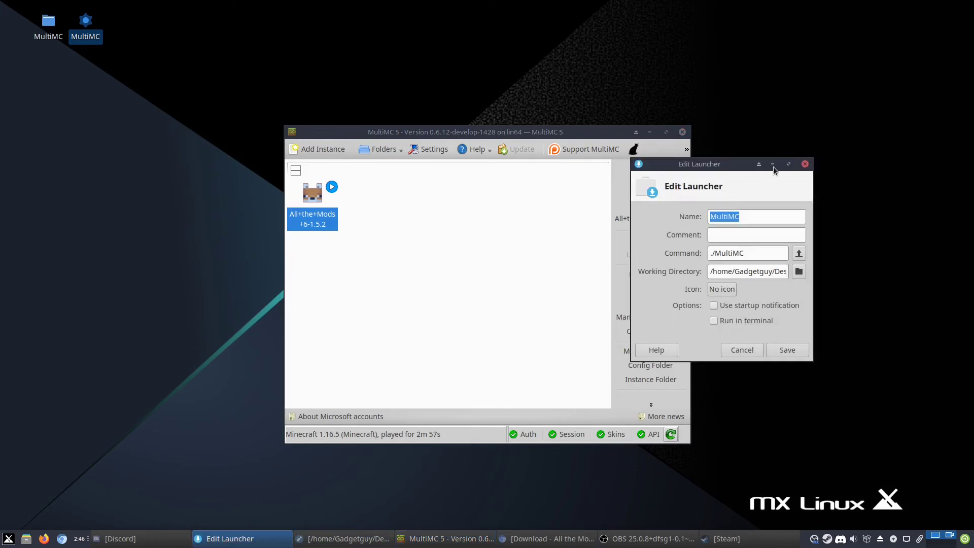
{"action": "left_click", "coordinate": [806, 163]}
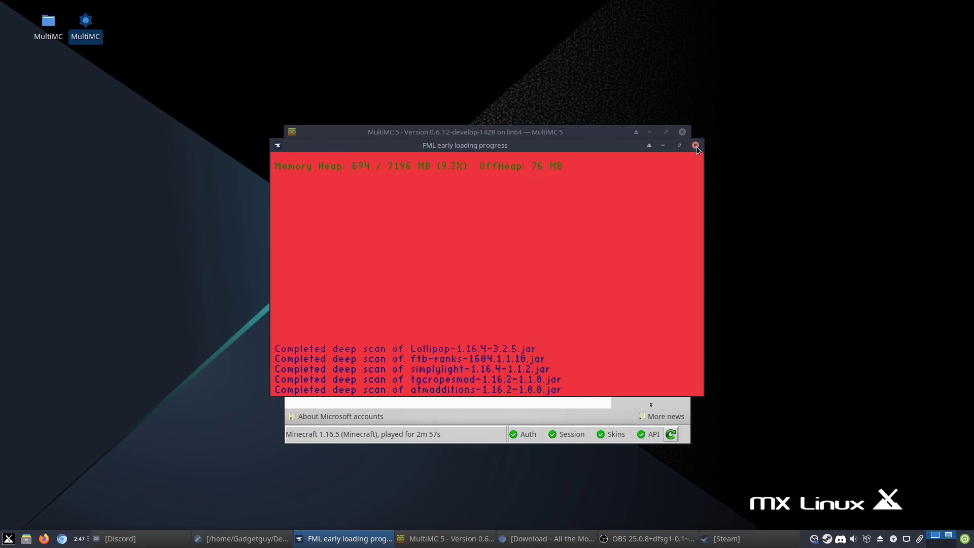
Step: Minimize the FML early loading progress window and restore it to view the modpack's loading progress
{"action": "left_click", "coordinate": [665, 147]}
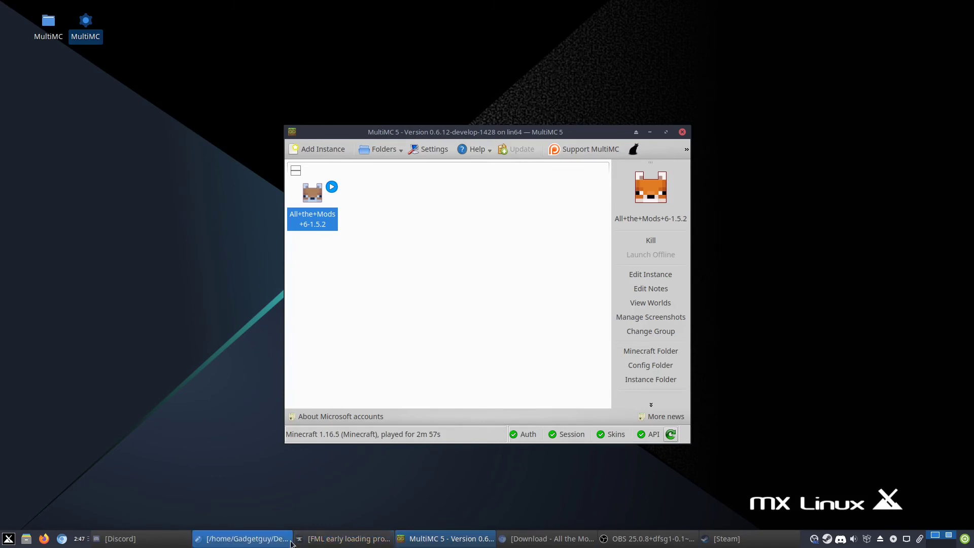
{"action": "left_click", "coordinate": [345, 538]}
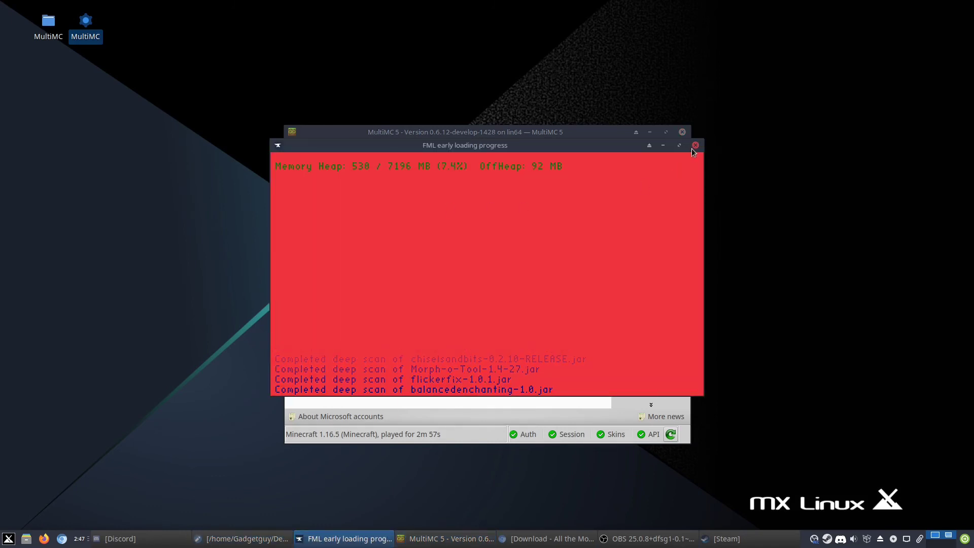
{"action": "right_click", "coordinate": [361, 538]}
{"action": "left_click", "coordinate": [361, 526]}
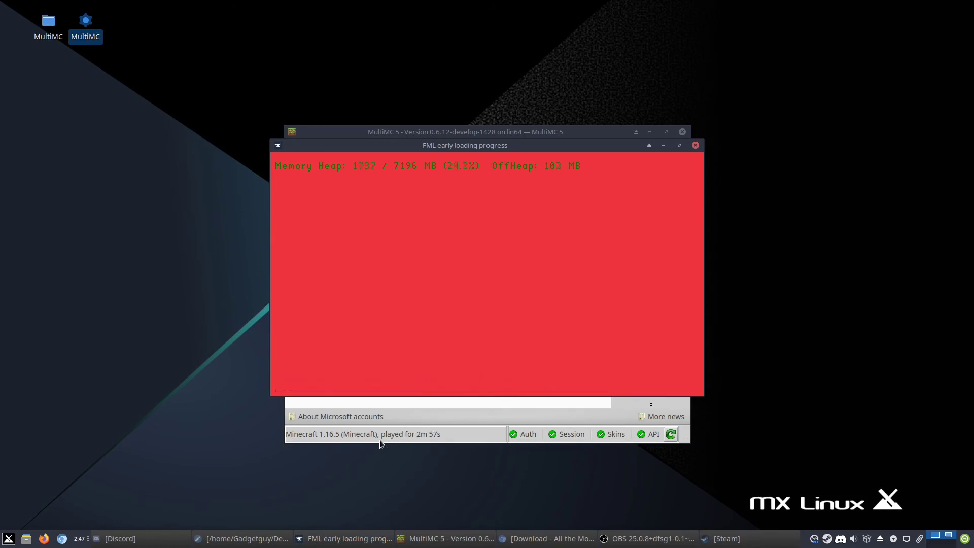
Step: Open Task Manager, kill the FML early loading progress task, and close Task Manager
{"action": "left_click", "coordinate": [9, 538]}
{"action": "left_click", "coordinate": [37, 447]}
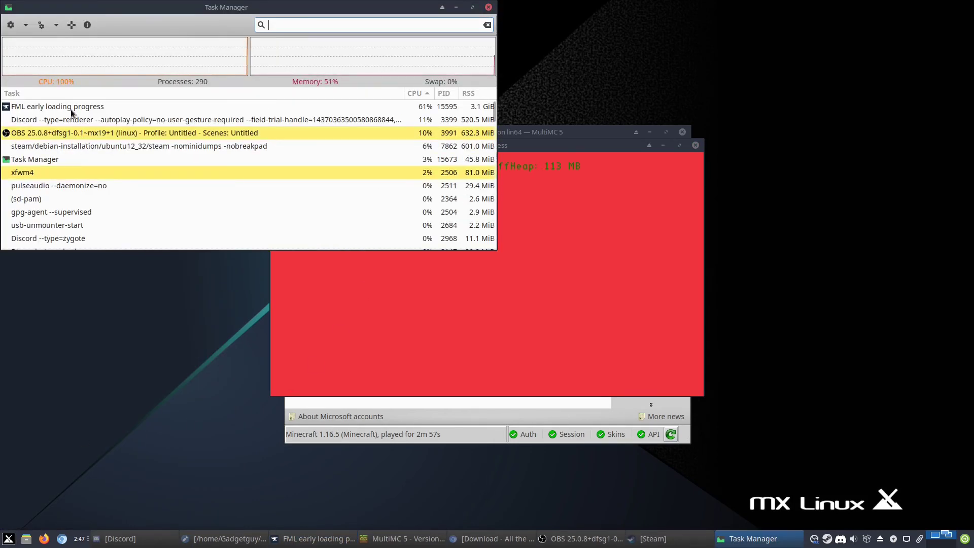
{"action": "left_click", "coordinate": [70, 108]}
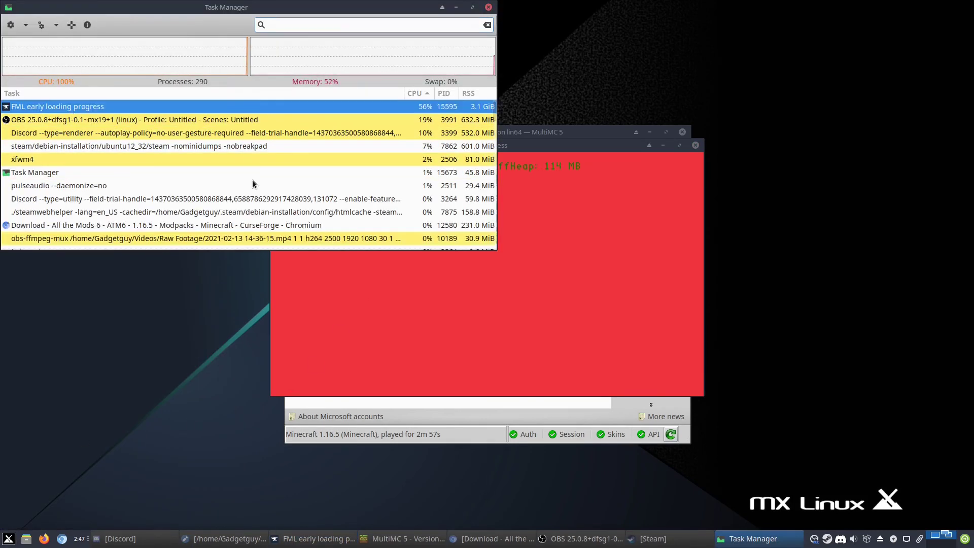
{"action": "right_click", "coordinate": [71, 109]}
{"action": "left_click", "coordinate": [95, 148]}
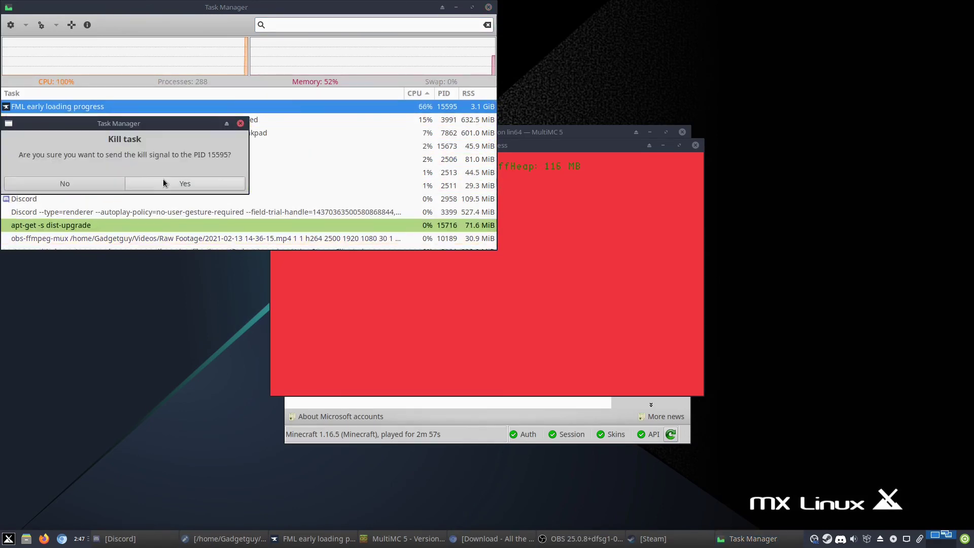
{"action": "left_click", "coordinate": [175, 181]}
{"action": "left_click", "coordinate": [488, 7]}
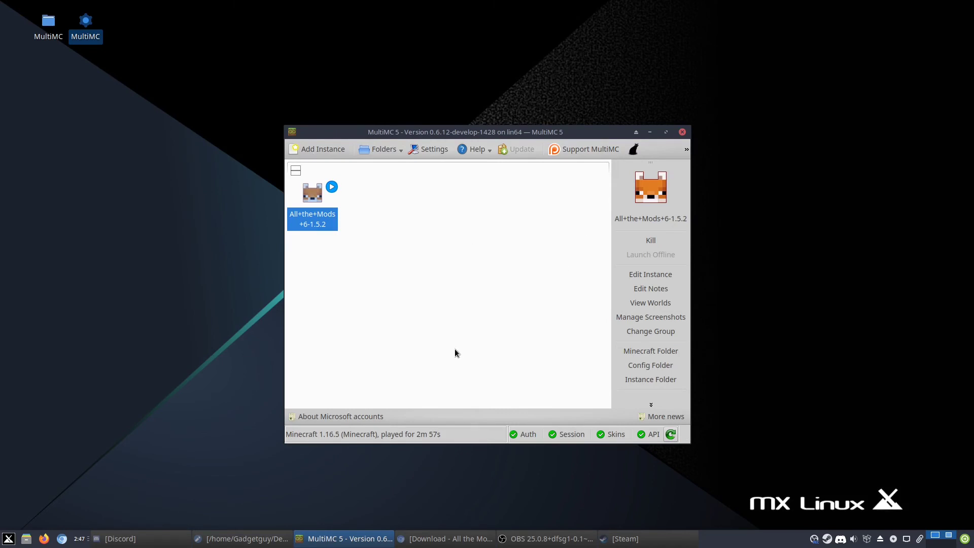
Step: Close the All+the+Mods+6-1.5.2 console window and MultiMC, and restart MultiMC from its desktop launcher
{"action": "right_click", "coordinate": [319, 213]}
{"action": "left_click", "coordinate": [216, 204]}
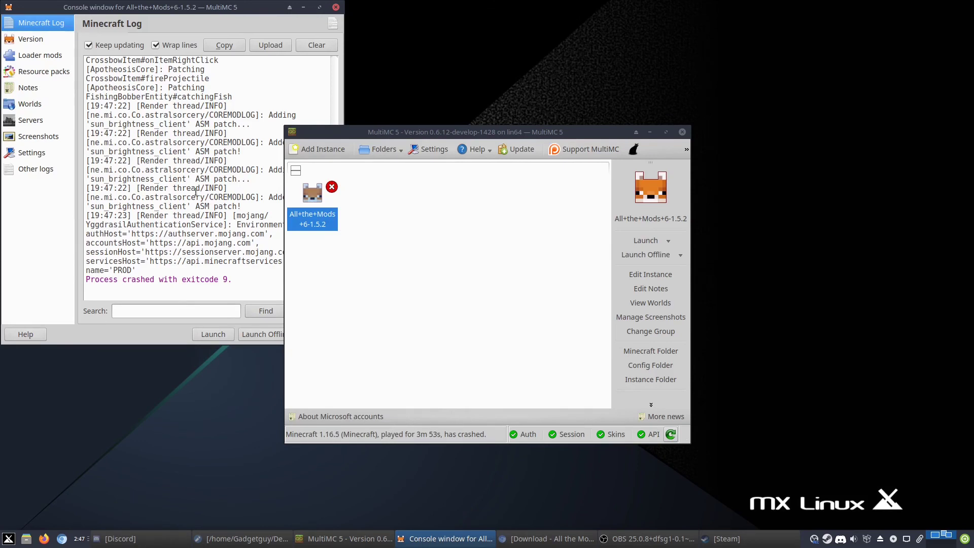
{"action": "left_click", "coordinate": [337, 8]}
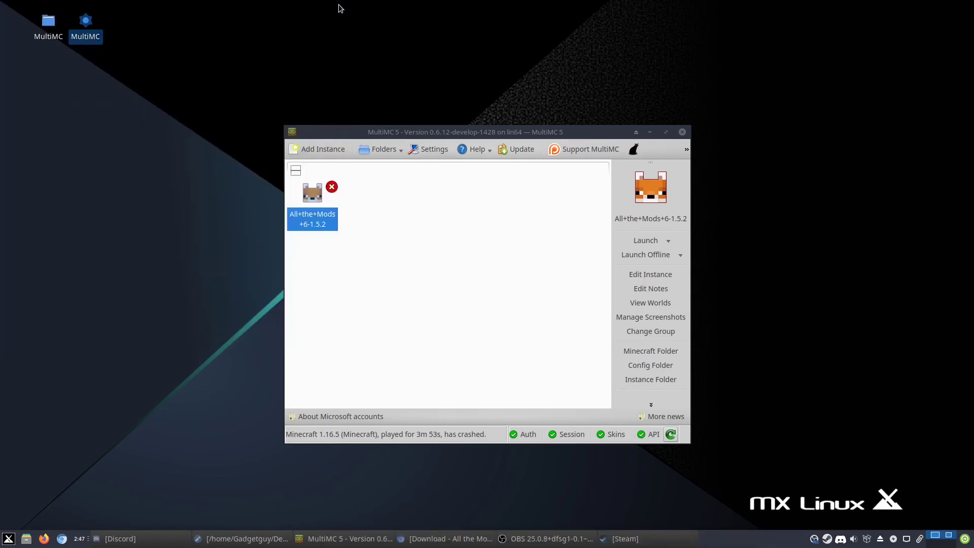
{"action": "double_click", "coordinate": [90, 30]}
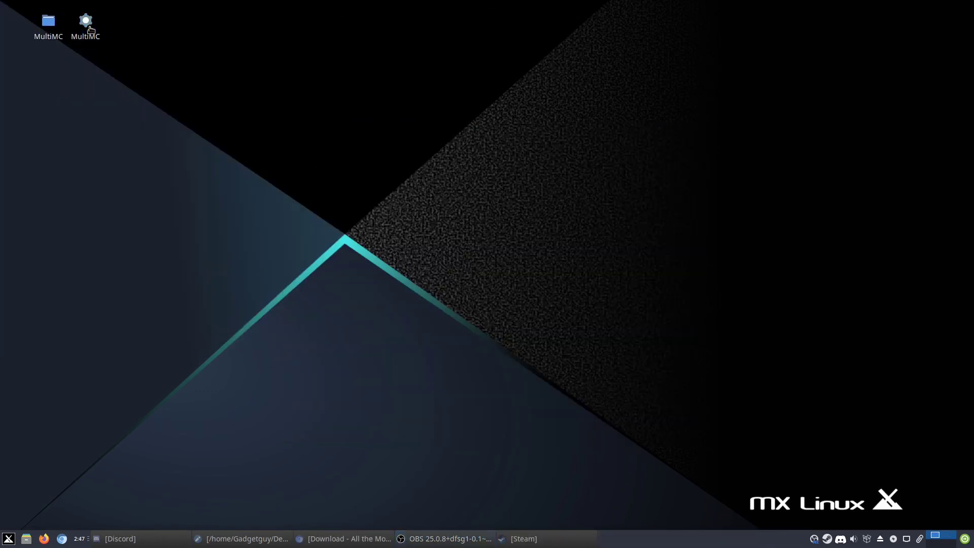
Step: Add a new instance from the Twitch modpack source by searching for "mc eternal" and choosing the MC Eternal pack
{"action": "left_click", "coordinate": [338, 152]}
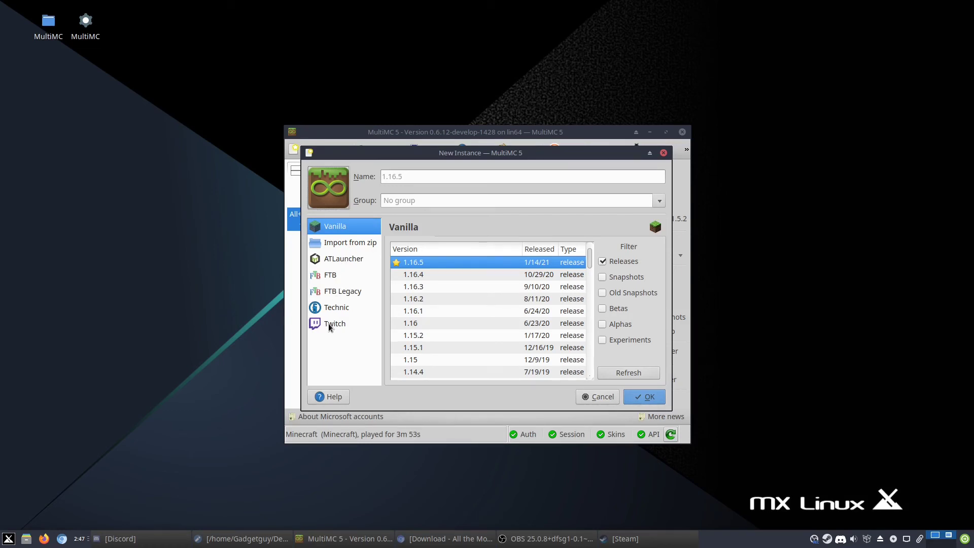
{"action": "left_click", "coordinate": [327, 325]}
{"action": "left_click", "coordinate": [417, 247]}
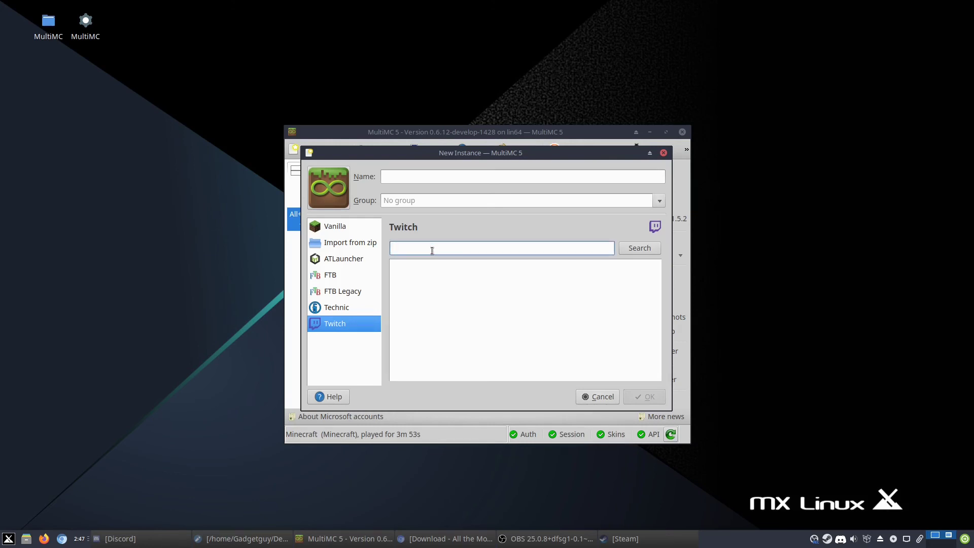
{"action": "type", "text": "mc eternal"}
{"action": "key", "text": "Return"}
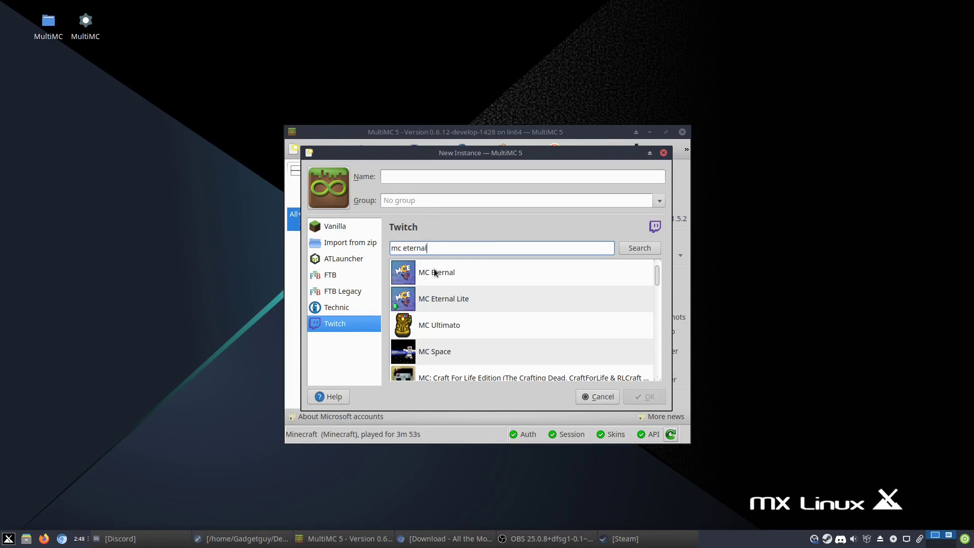
{"action": "left_click", "coordinate": [433, 273]}
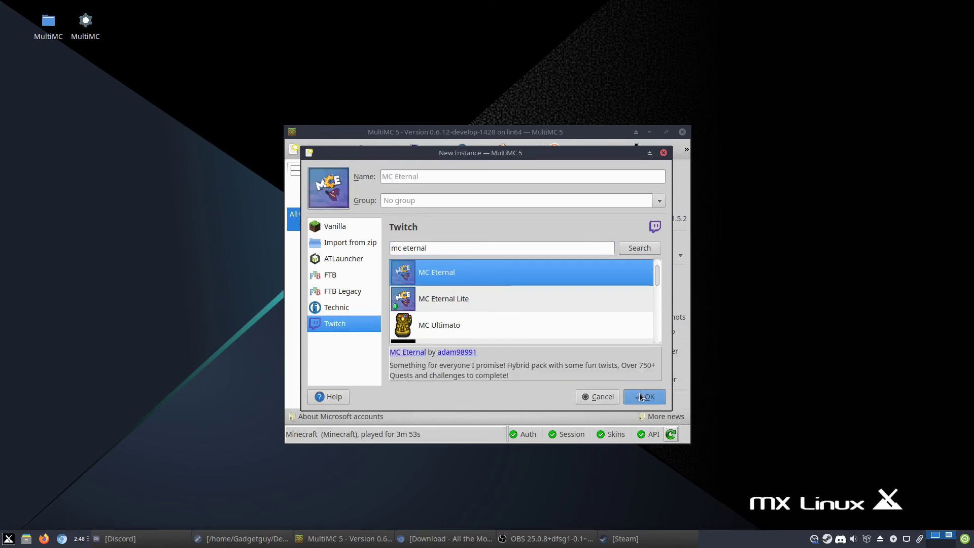
{"action": "left_click", "coordinate": [641, 397]}
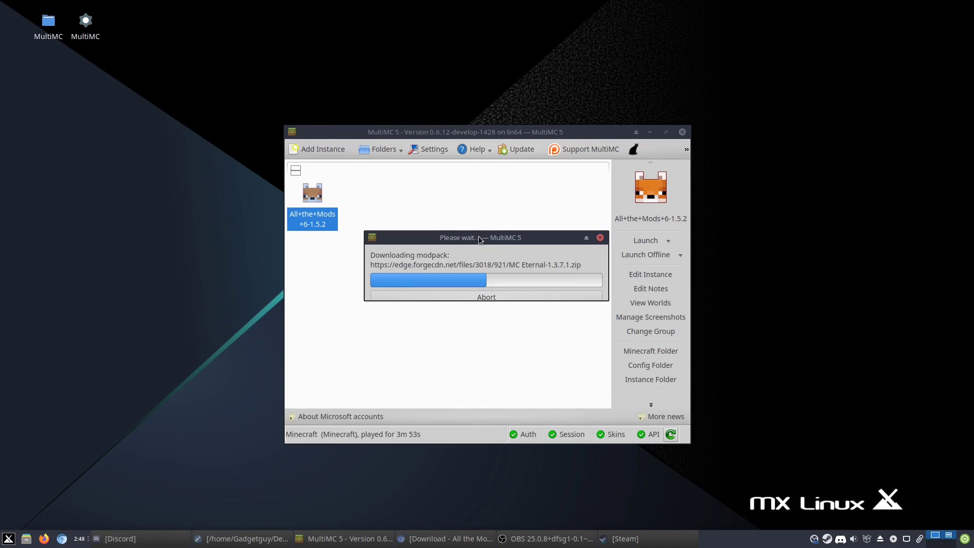
{"action": "mouse_move", "coordinate": [478, 236]}
{"action": "left_mouse_down"}
{"action": "mouse_move", "coordinate": [498, 225]}
{"action": "mouse_move", "coordinate": [466, 236]}
{"action": "left_mouse_up"}
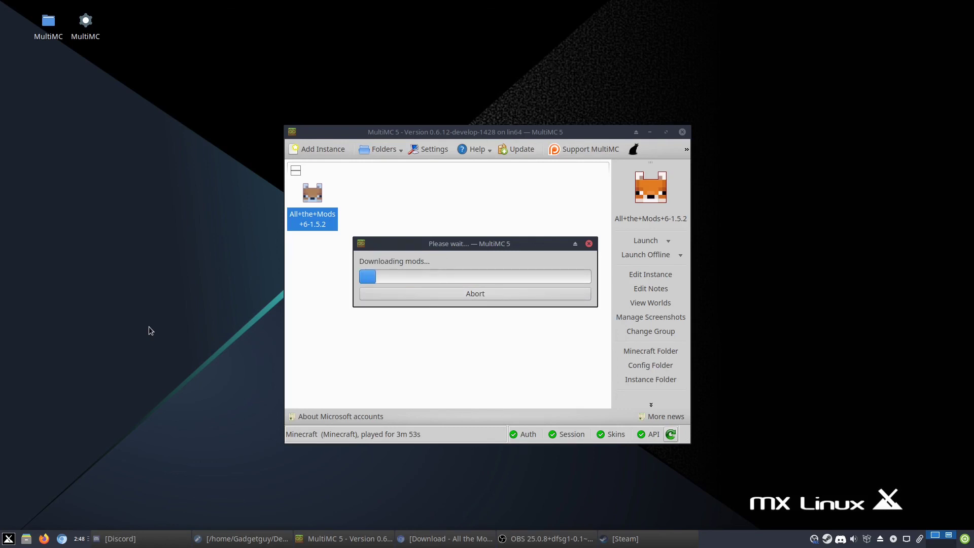
{"action": "key", "text": "super"}
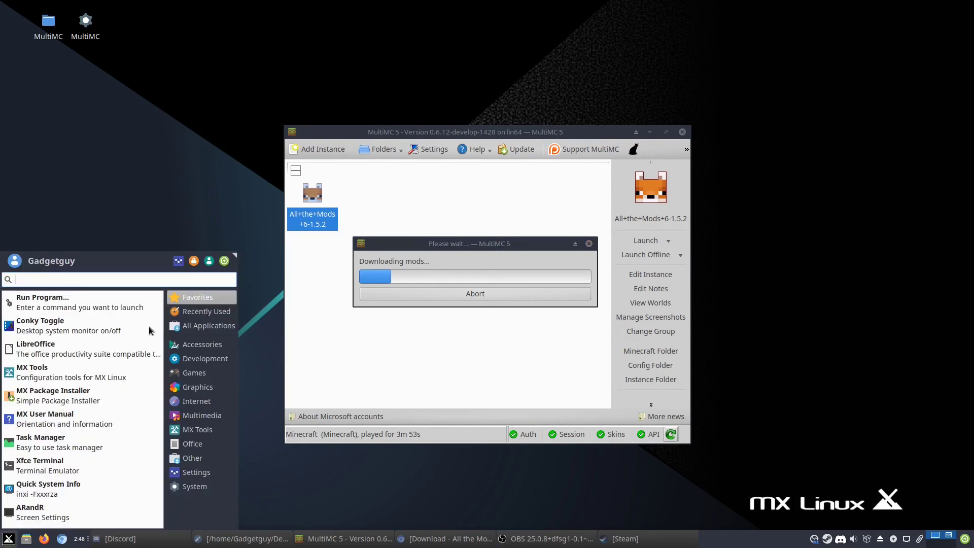
{"action": "left_click", "coordinate": [121, 155]}
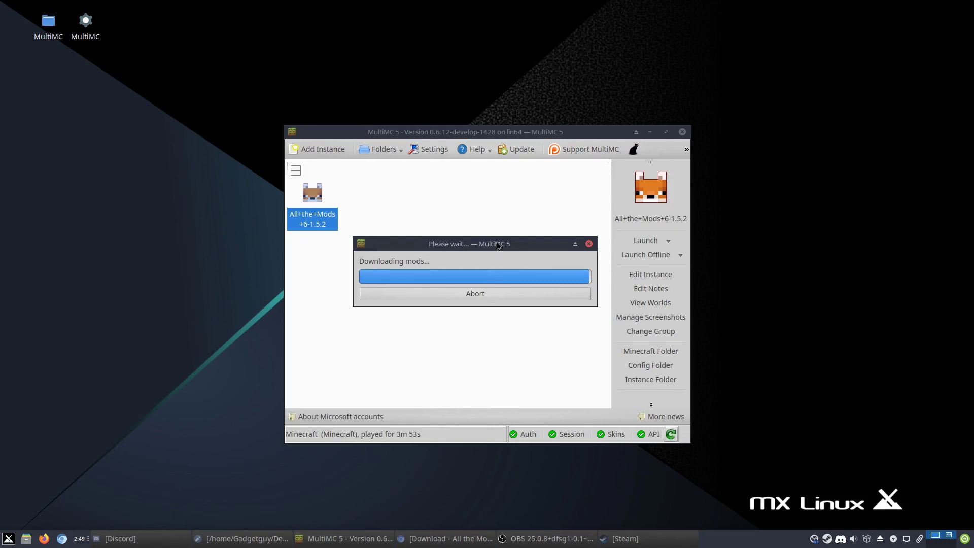
{"action": "left_click_drag", "start_coordinate": [507, 245], "coordinate": [698, 227]}
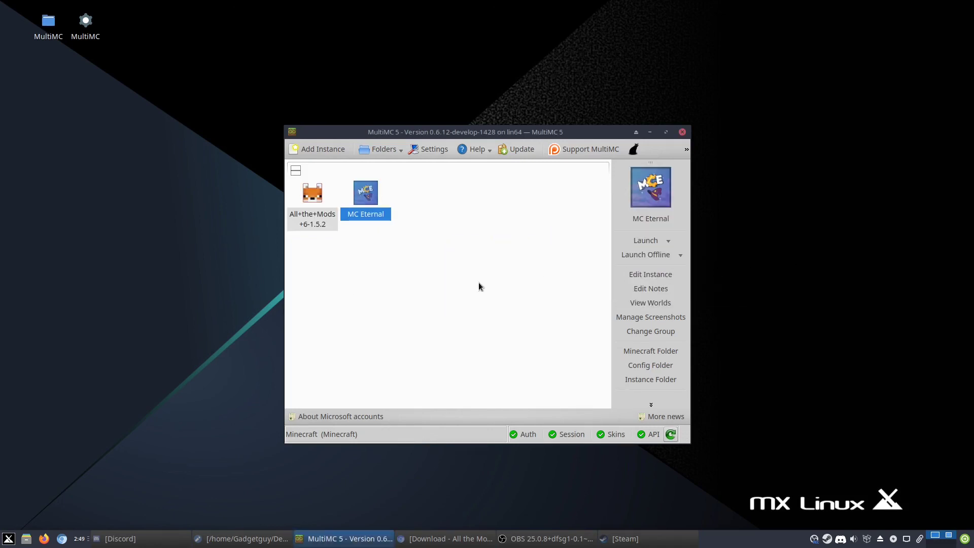
Step: View the All+the+Mods+6-1.5.2 instance and the MC Eternal instance by selecting each in turn
{"action": "left_click", "coordinate": [325, 219]}
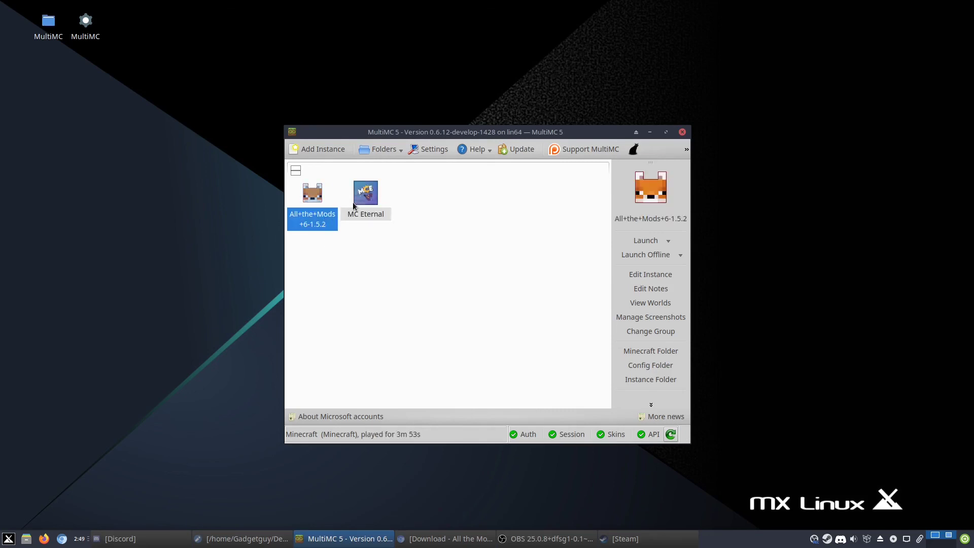
{"action": "left_click", "coordinate": [358, 201]}
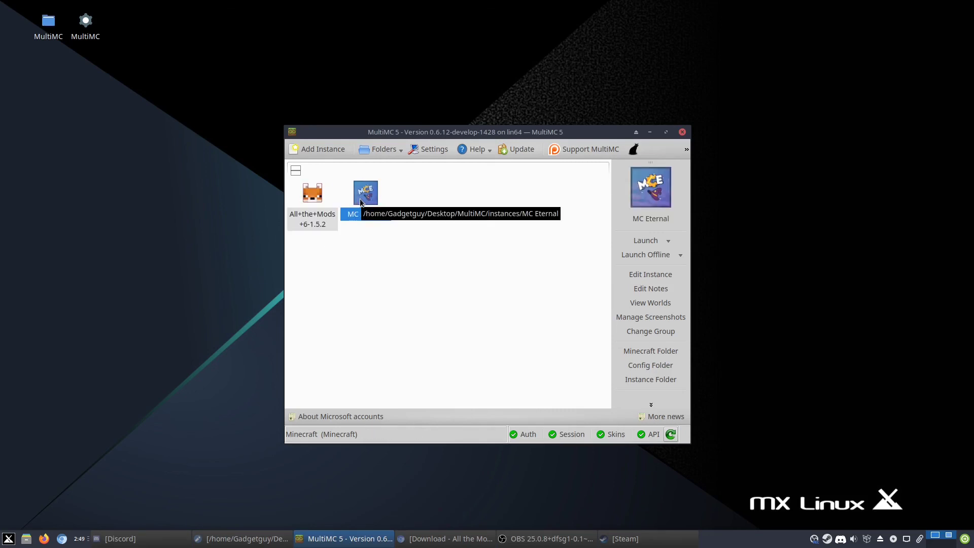